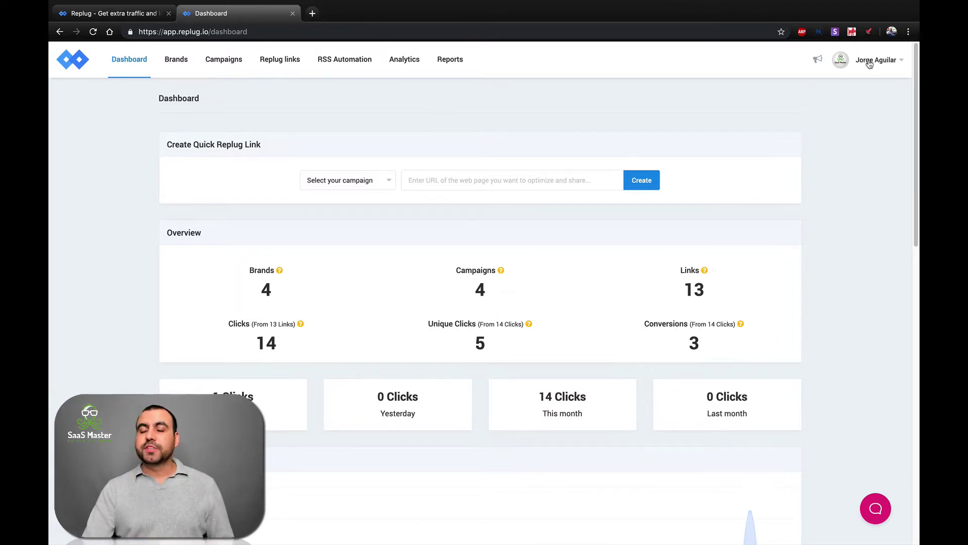
Open Custom Domains from the account menu and preview, then dismiss, the Add Domain form.
{"action": "left_click", "coordinate": [876, 62]}
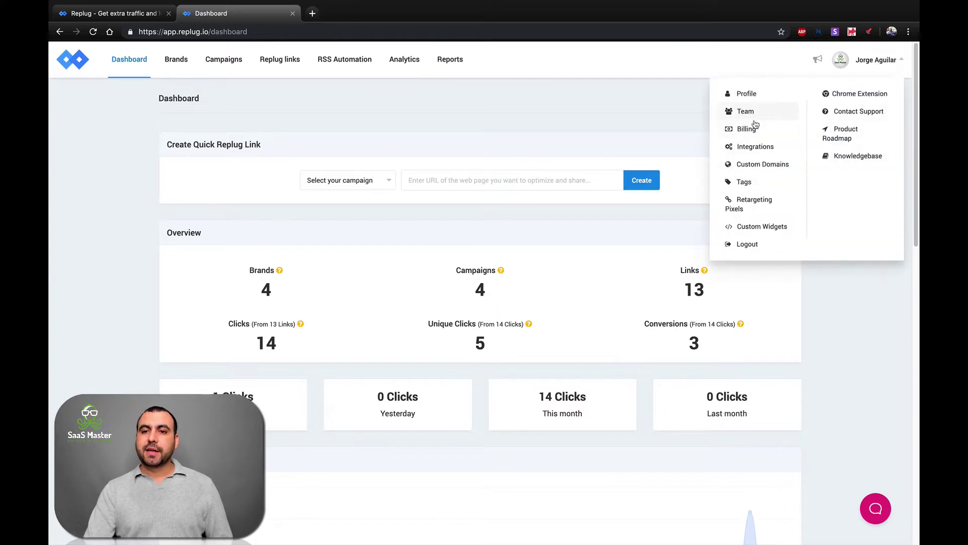
{"action": "left_click", "coordinate": [776, 175]}
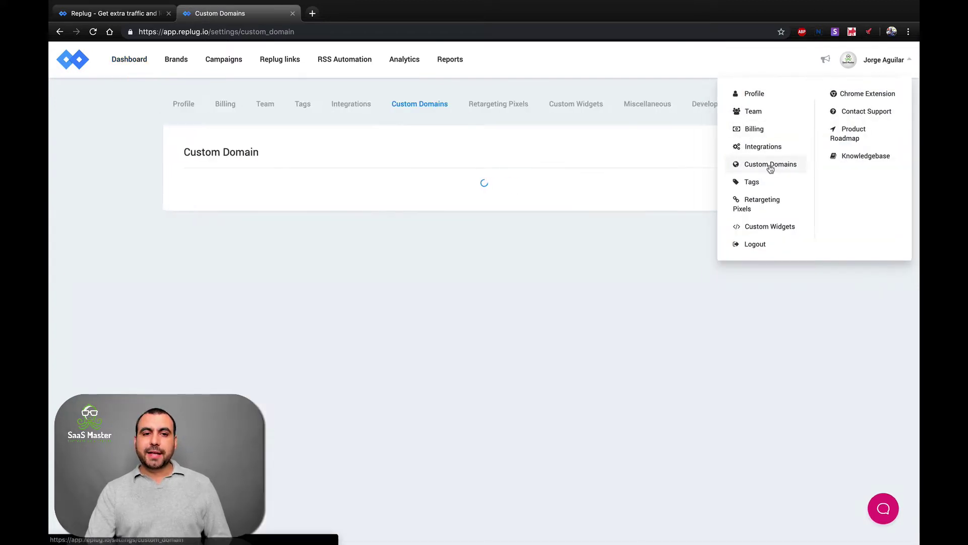
{"action": "left_click", "coordinate": [301, 188]}
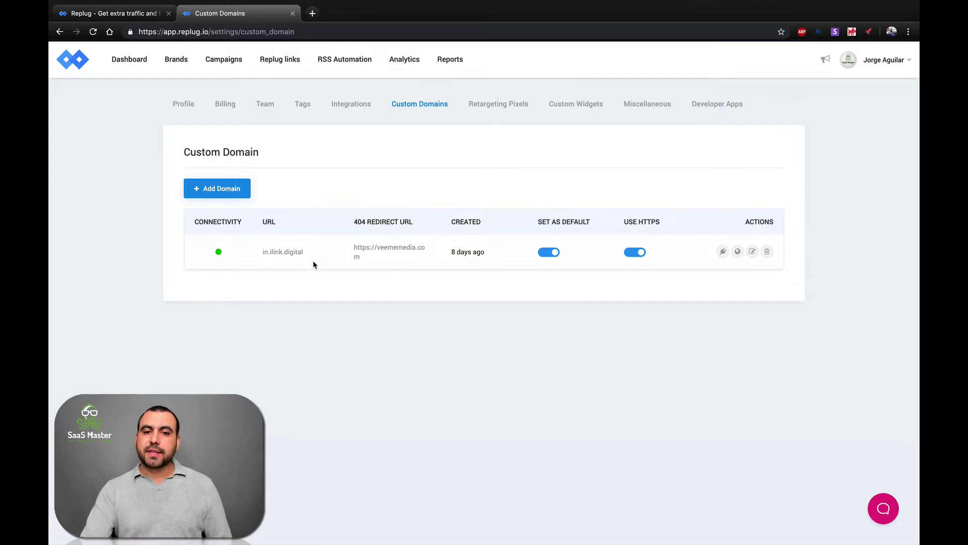
{"action": "left_click", "coordinate": [214, 190]}
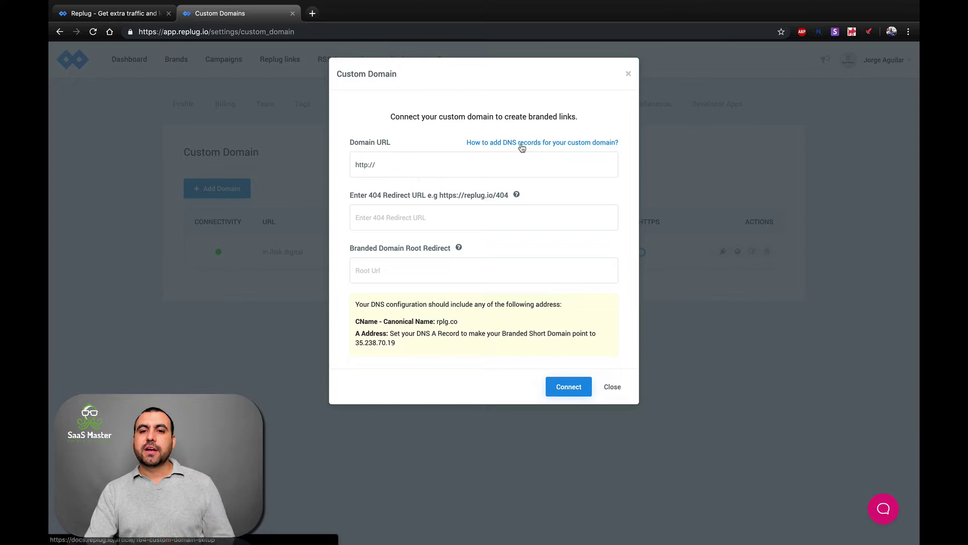
{"action": "left_click", "coordinate": [613, 388]}
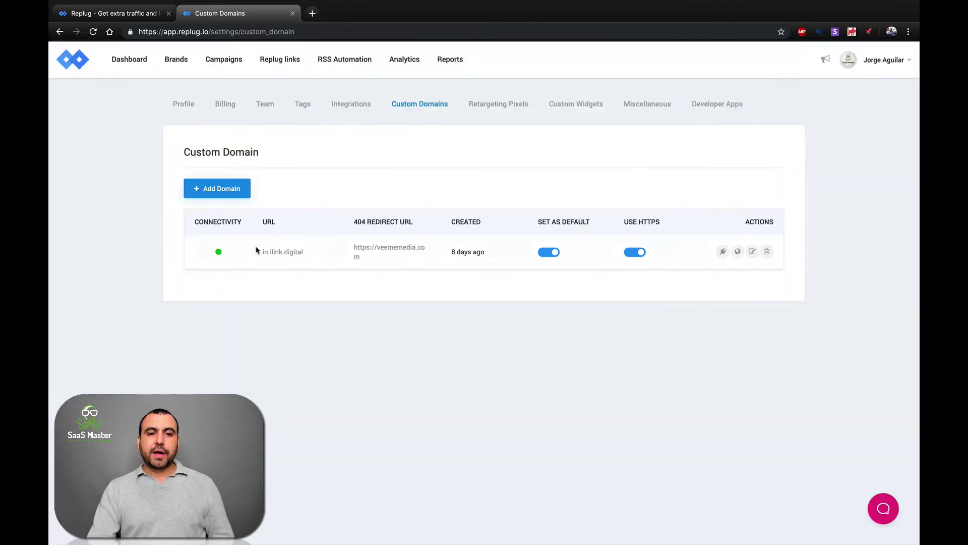
{"action": "left_click", "coordinate": [175, 62]}
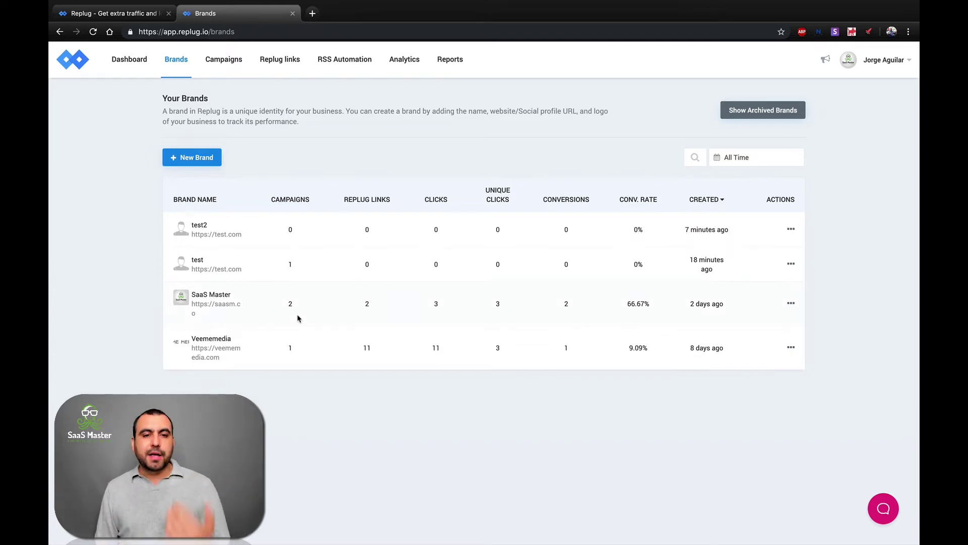
{"action": "left_click", "coordinate": [199, 161]}
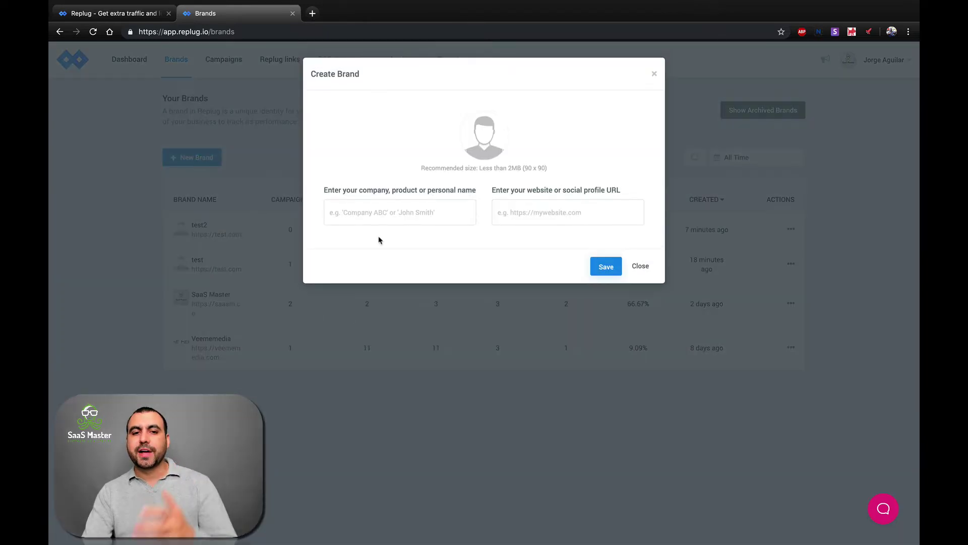
{"action": "left_click", "coordinate": [380, 214]}
{"action": "type", "text": "test3"}
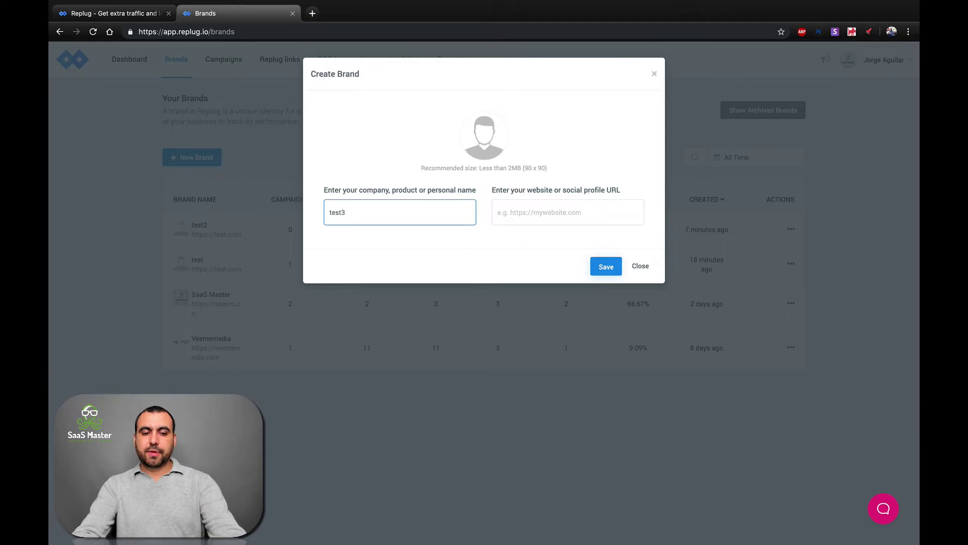
{"action": "key", "text": "Tab"}
{"action": "type", "text": "ht"}
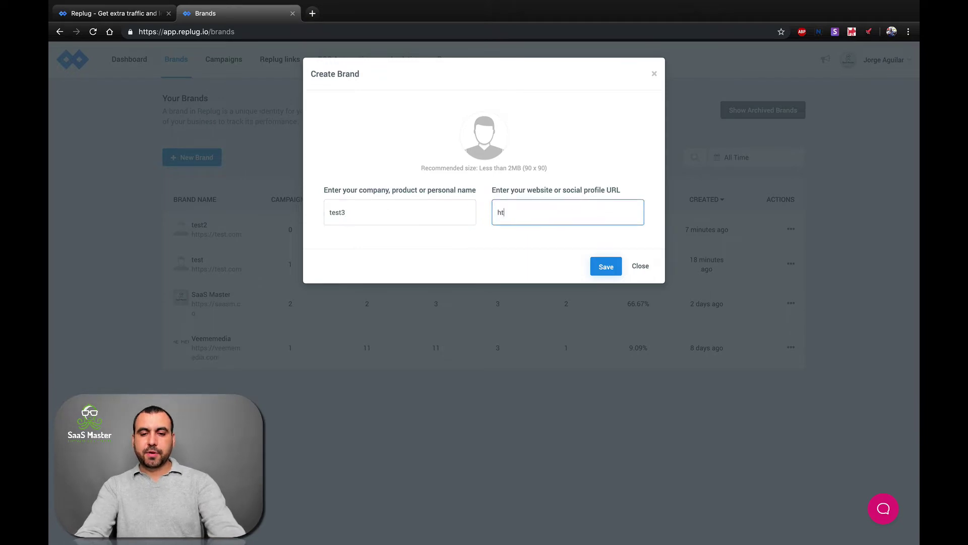
{"action": "type", "text": "tps:/"}
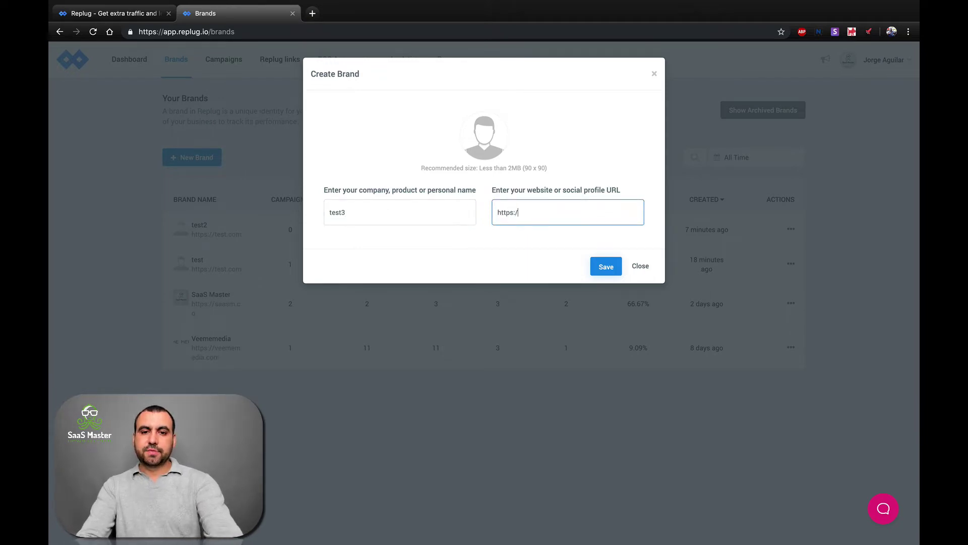
{"action": "type", "text": "/test.com"}
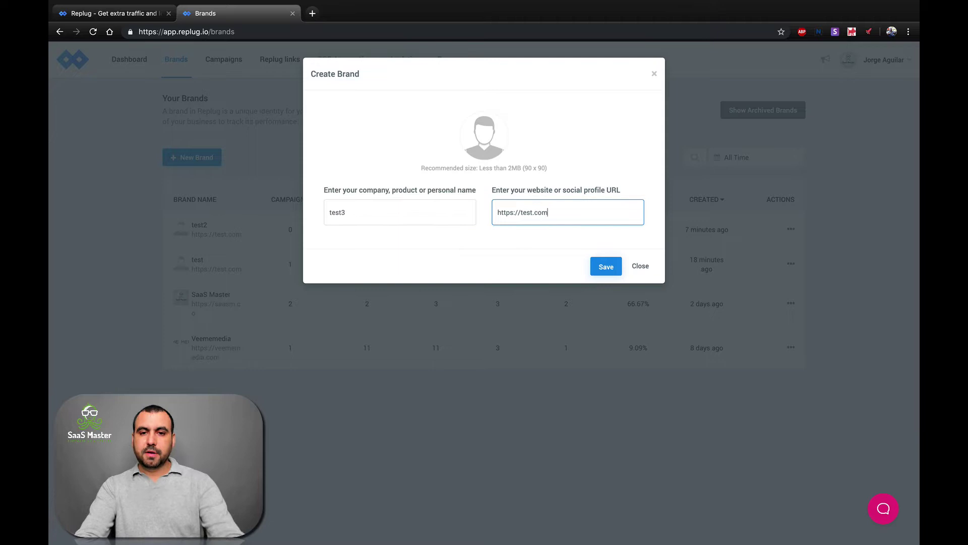
{"action": "left_click", "coordinate": [613, 264]}
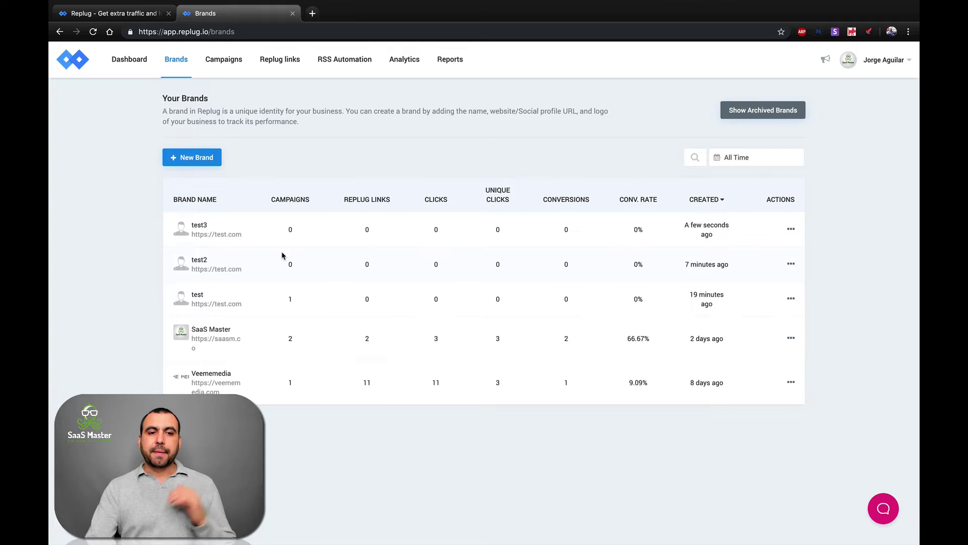
Go to Campaigns and begin a New Campaign.
{"action": "left_click", "coordinate": [226, 60]}
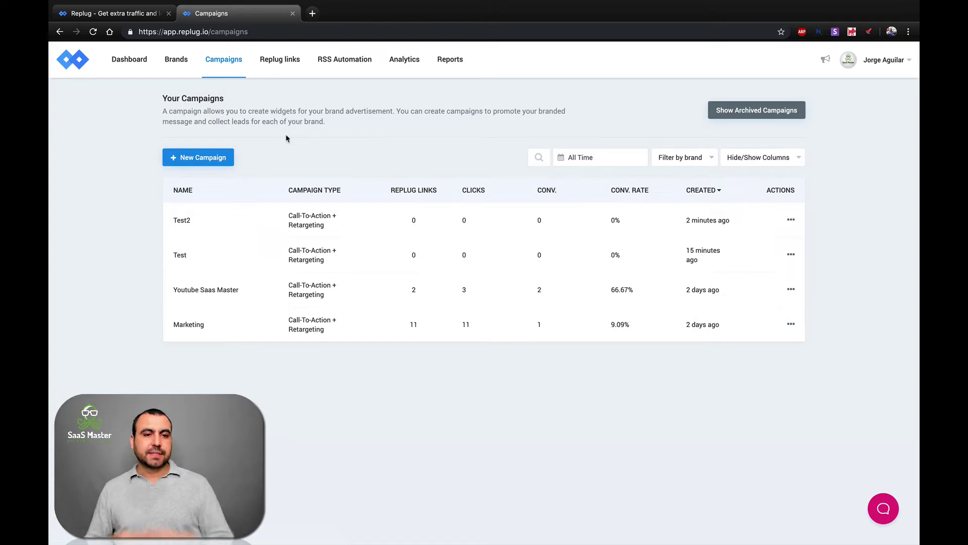
{"action": "left_click", "coordinate": [199, 160]}
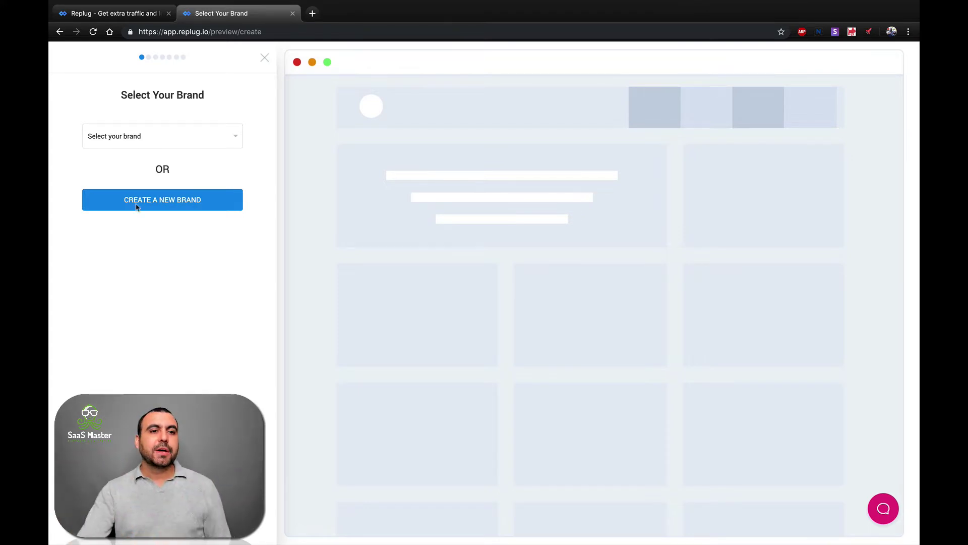
Choose SaaS Master as the brand and name the campaign test3.
{"action": "double_click", "coordinate": [132, 143]}
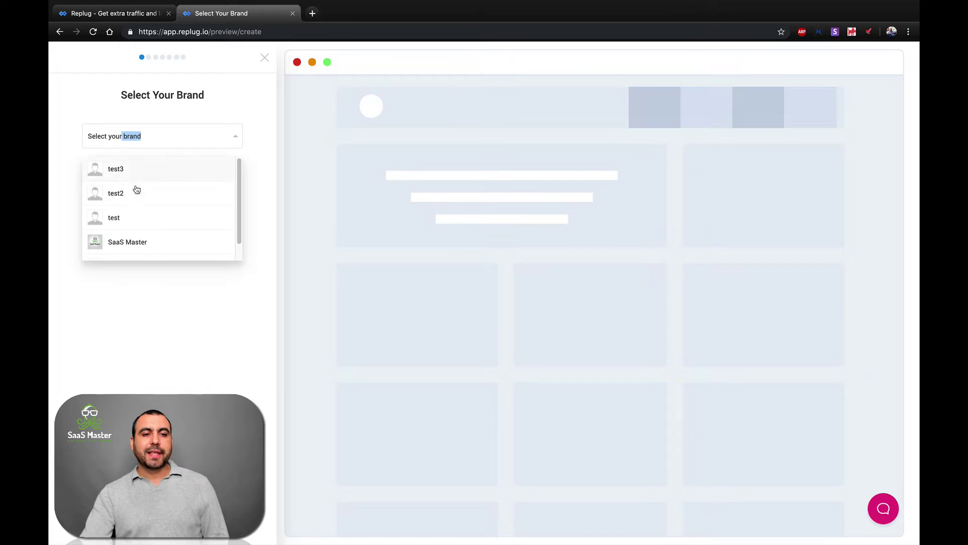
{"action": "left_click", "coordinate": [120, 243]}
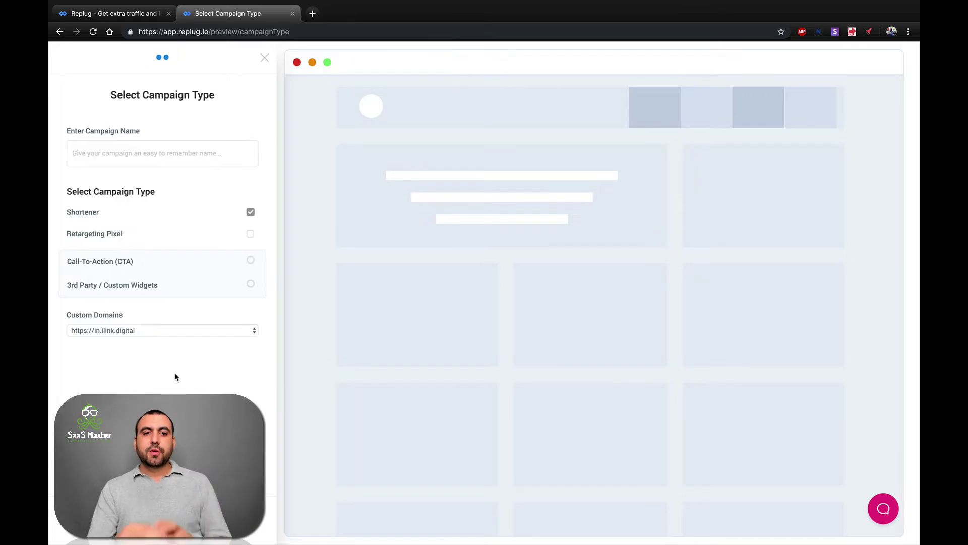
{"action": "left_click", "coordinate": [124, 159]}
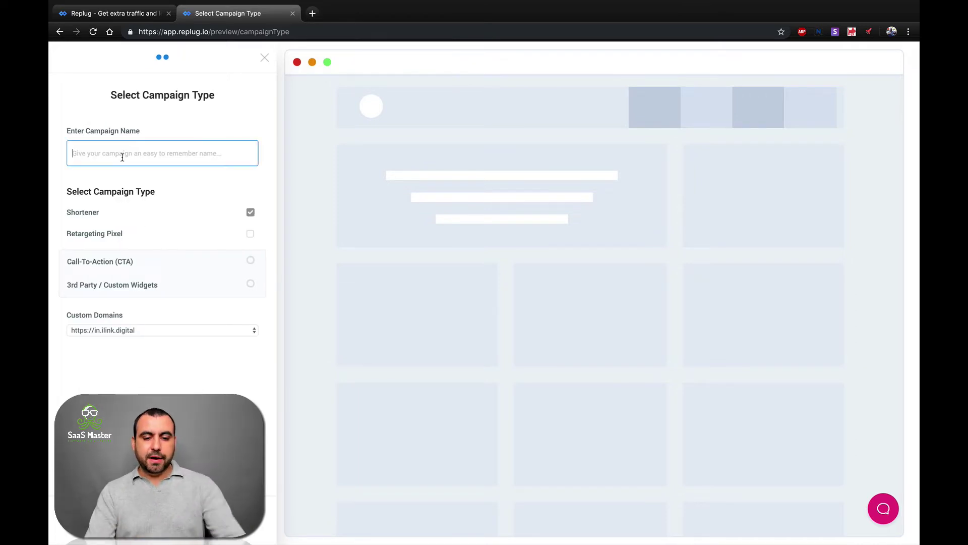
{"action": "type", "text": "tea"}
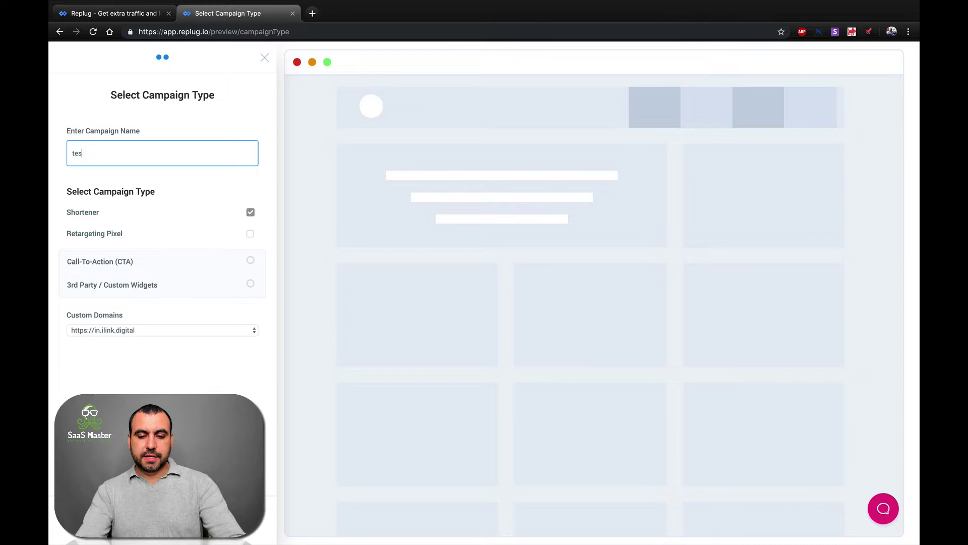
{"action": "type", "text": "t3"}
{"action": "left_click", "coordinate": [141, 384]}
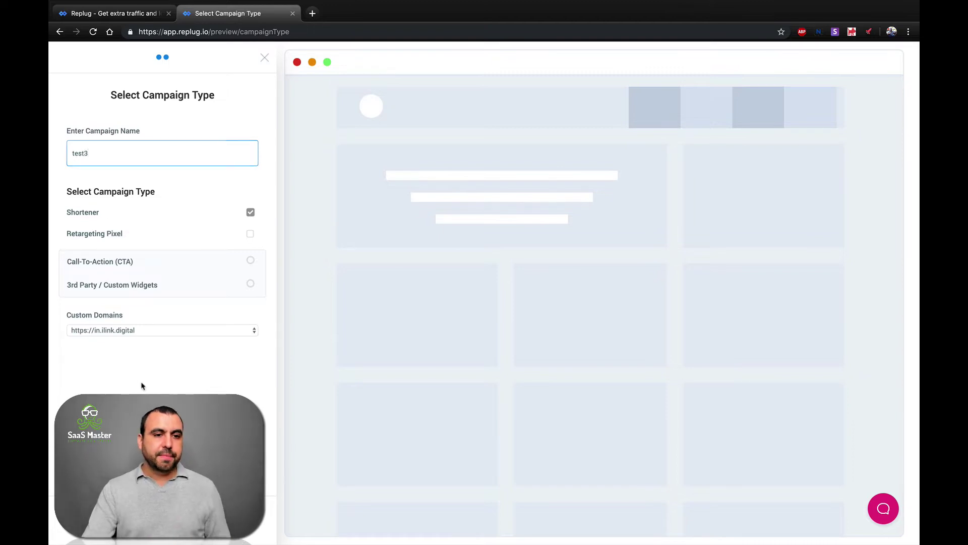
{"action": "left_click", "coordinate": [251, 234]}
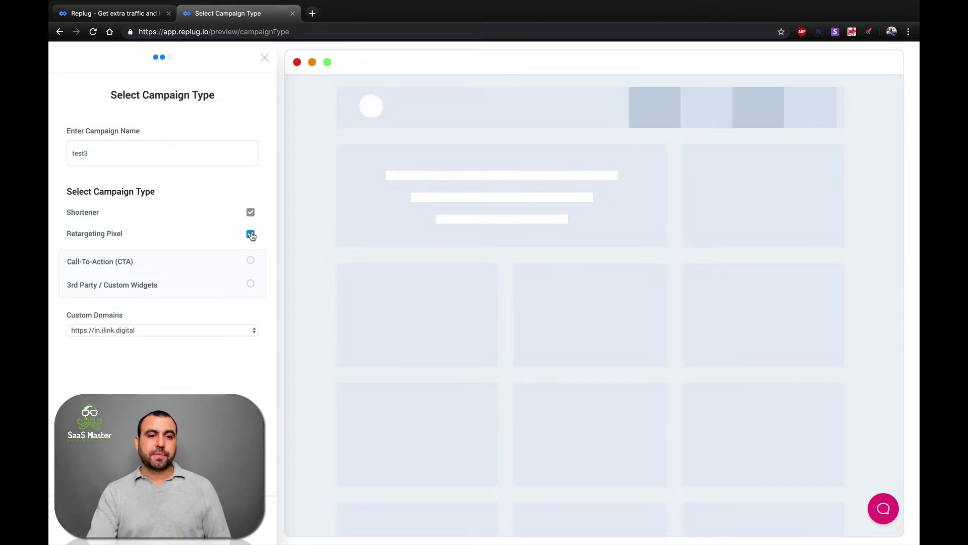
{"action": "left_click", "coordinate": [250, 264]}
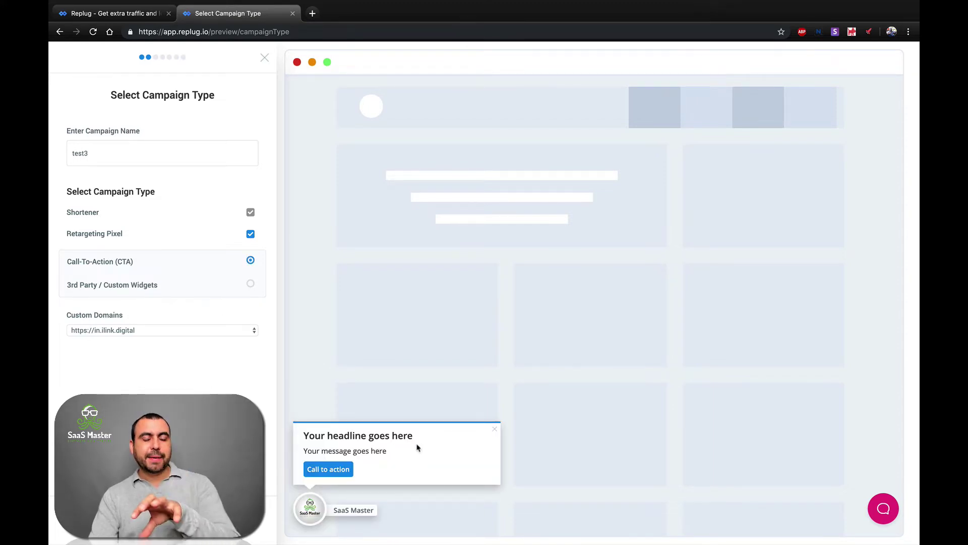
{"action": "left_click", "coordinate": [131, 330]}
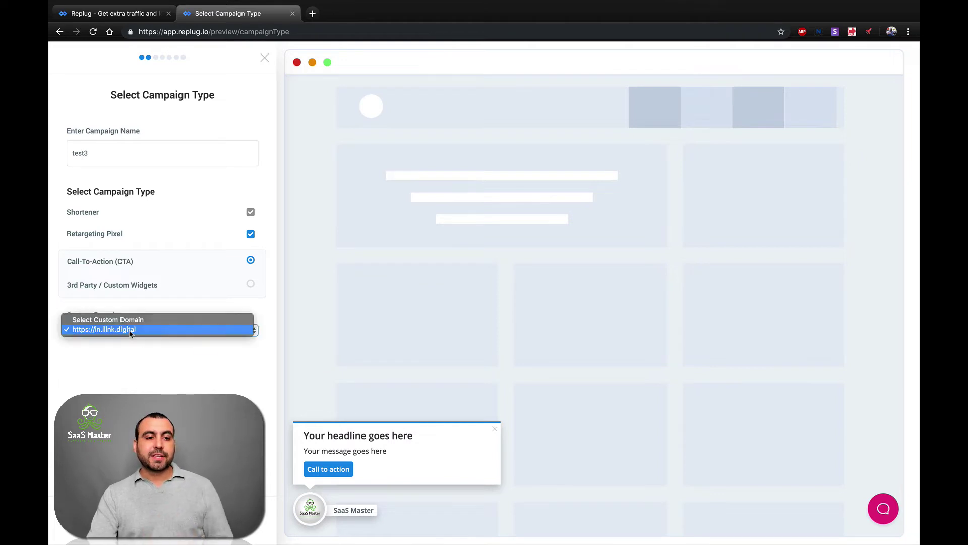
{"action": "left_click", "coordinate": [130, 333]}
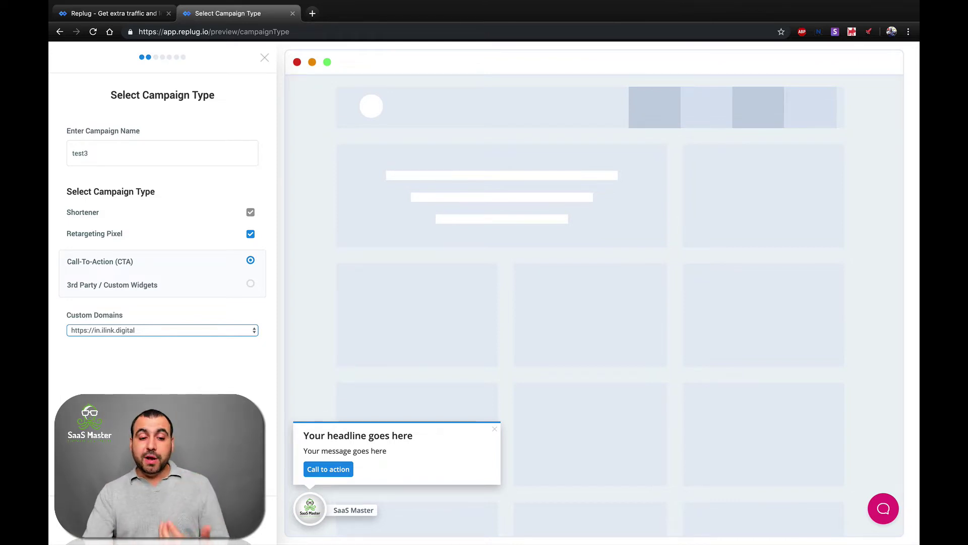
Advance to the CTA type step and try the Social (Modern) and Banner themes.
{"action": "left_click", "coordinate": [232, 520]}
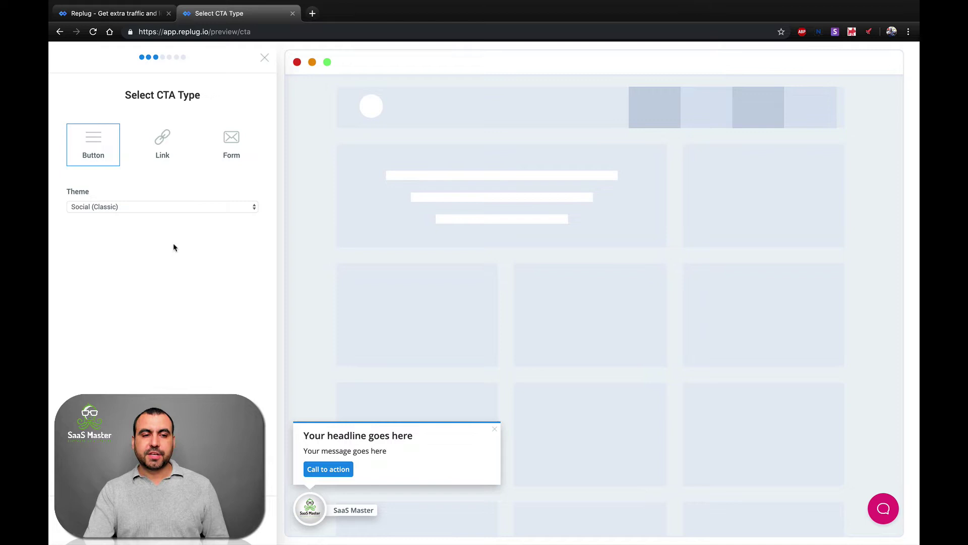
{"action": "left_click", "coordinate": [89, 207]}
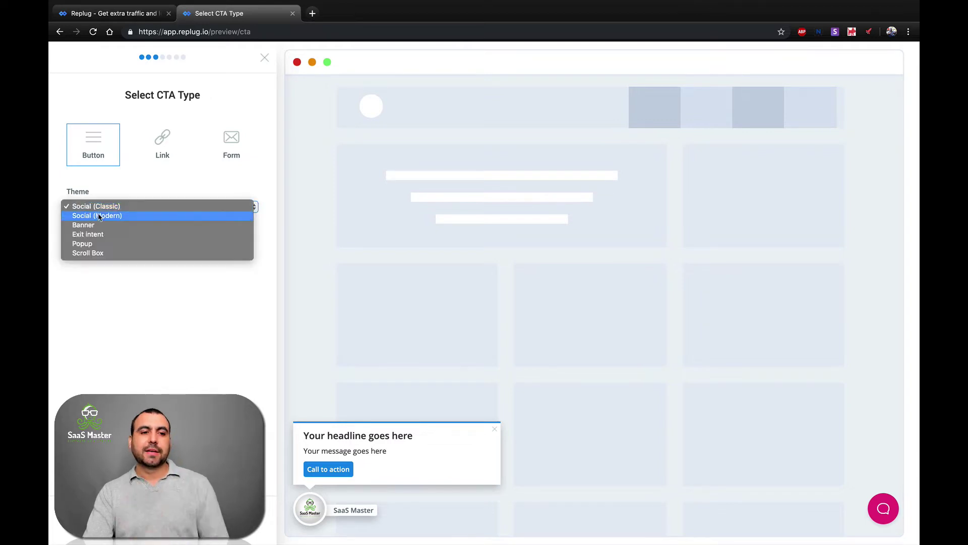
{"action": "left_click", "coordinate": [98, 216]}
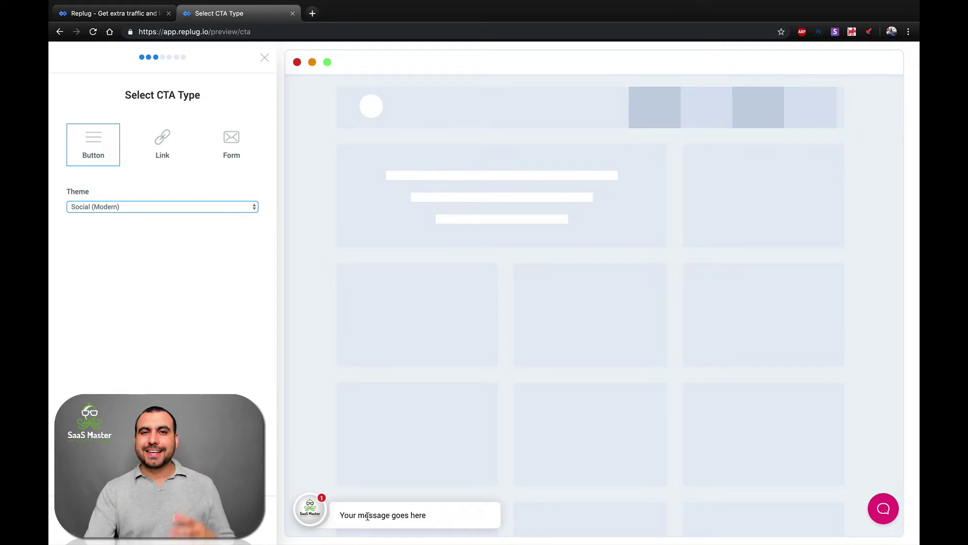
{"action": "left_click", "coordinate": [142, 209]}
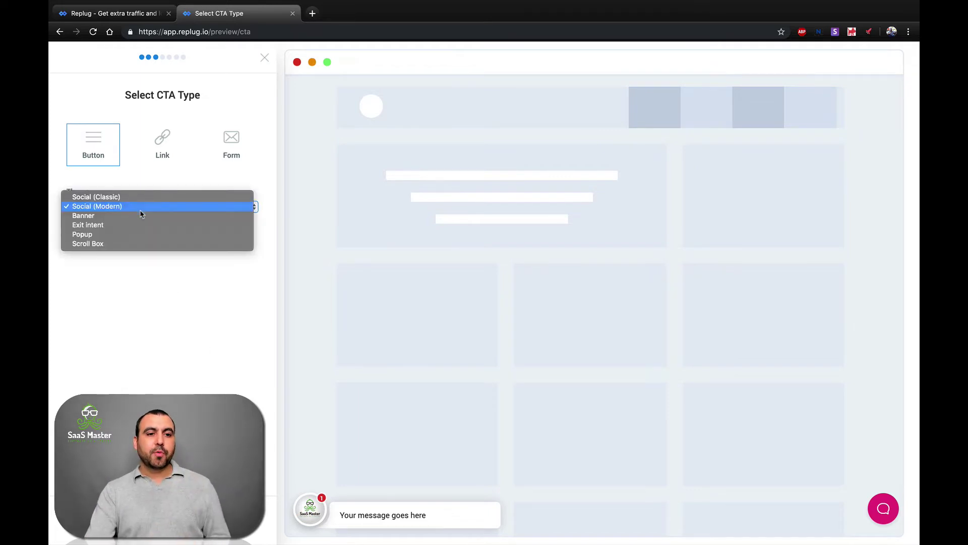
{"action": "left_click", "coordinate": [141, 216]}
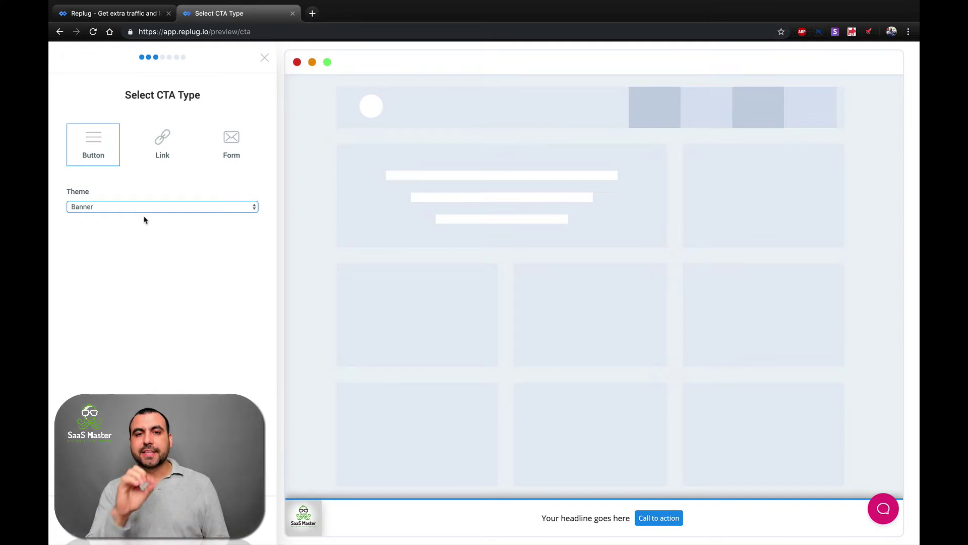
Preview the Exit intent, Popup and Scroll Box themes in turn.
{"action": "left_click", "coordinate": [129, 207]}
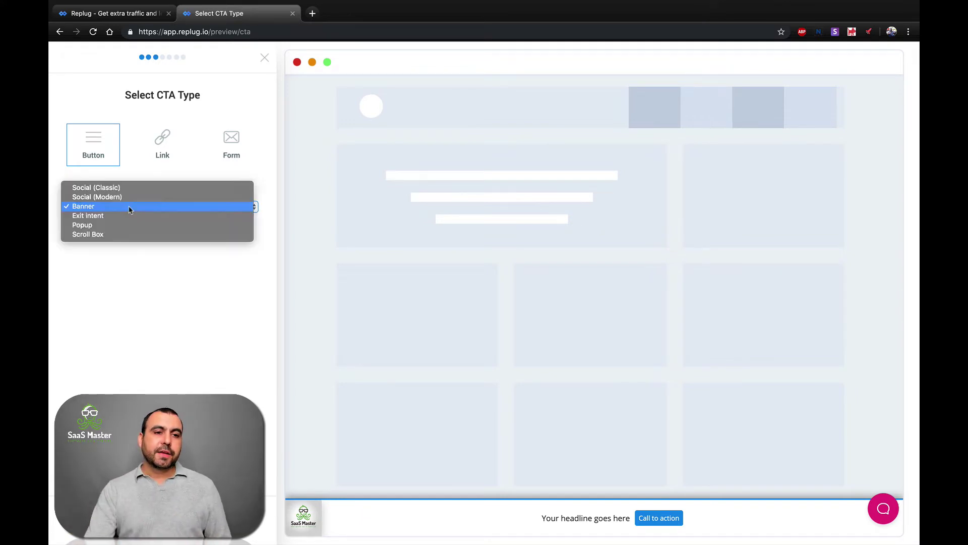
{"action": "left_click", "coordinate": [119, 212]}
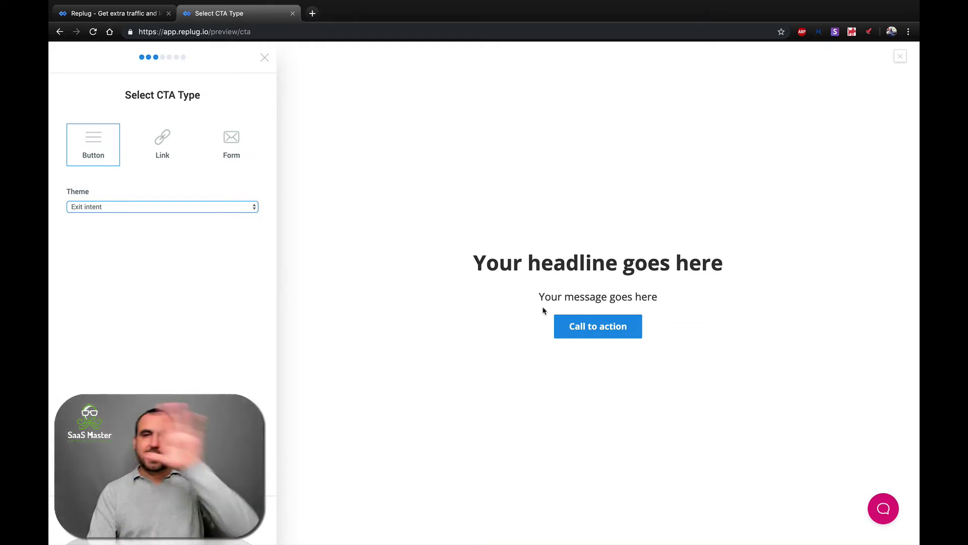
{"action": "left_click", "coordinate": [241, 208]}
{"action": "left_click", "coordinate": [190, 218]}
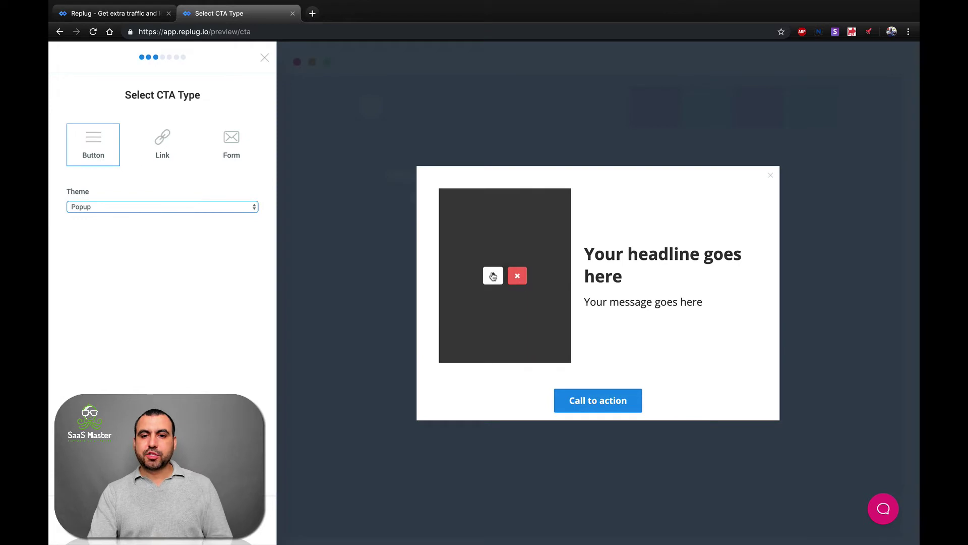
{"action": "left_click", "coordinate": [242, 207]}
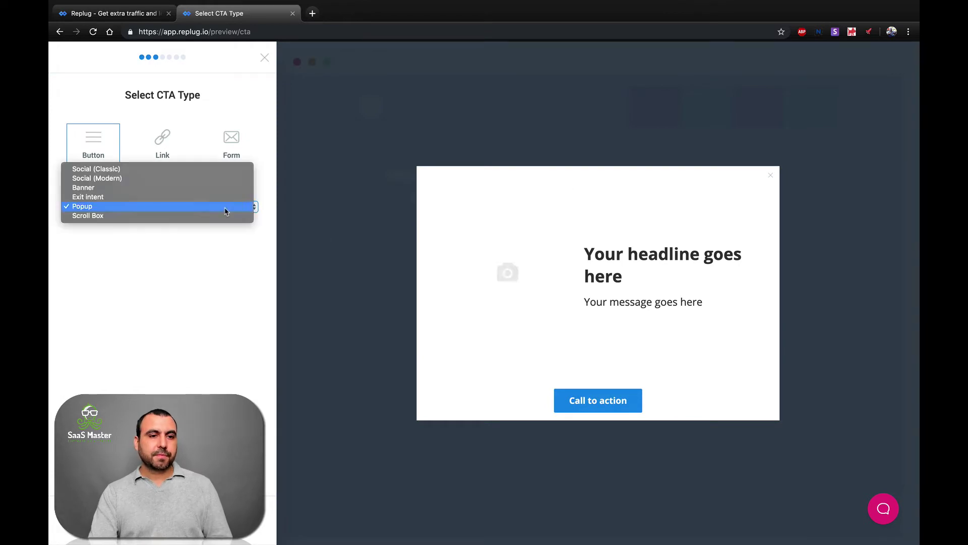
{"action": "left_click", "coordinate": [142, 217]}
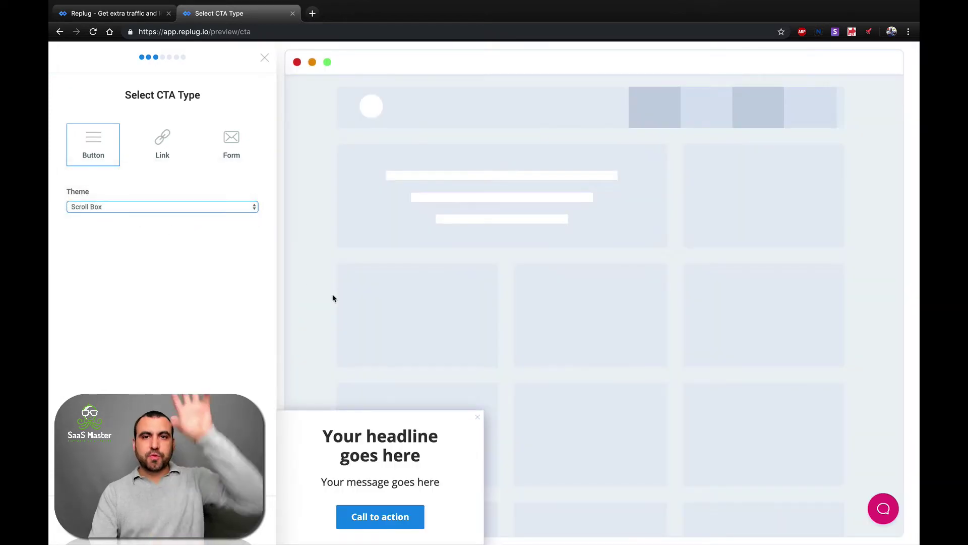
{"action": "left_click", "coordinate": [184, 209]}
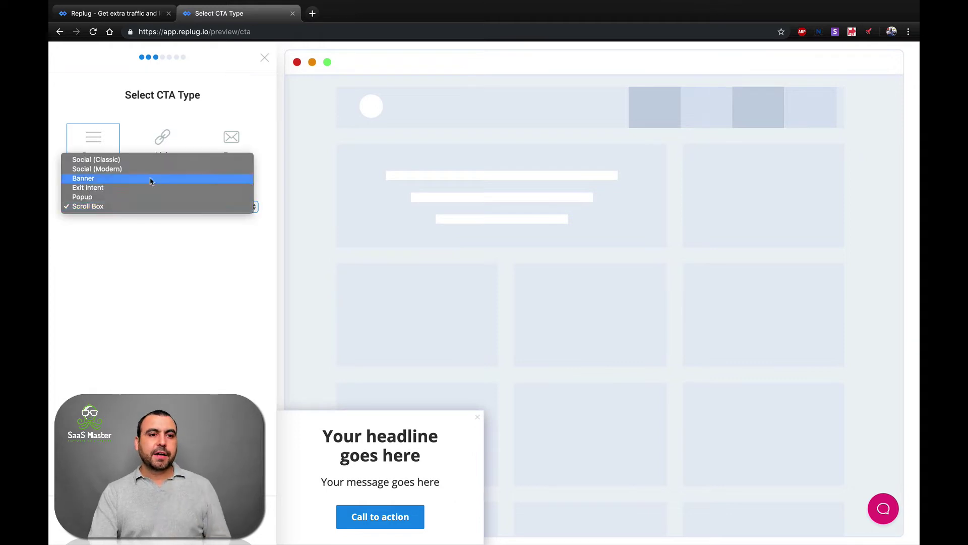
Try Social (Modern), then a Link call-to-action in the Banner theme.
{"action": "left_click", "coordinate": [144, 174]}
{"action": "left_click", "coordinate": [167, 146]}
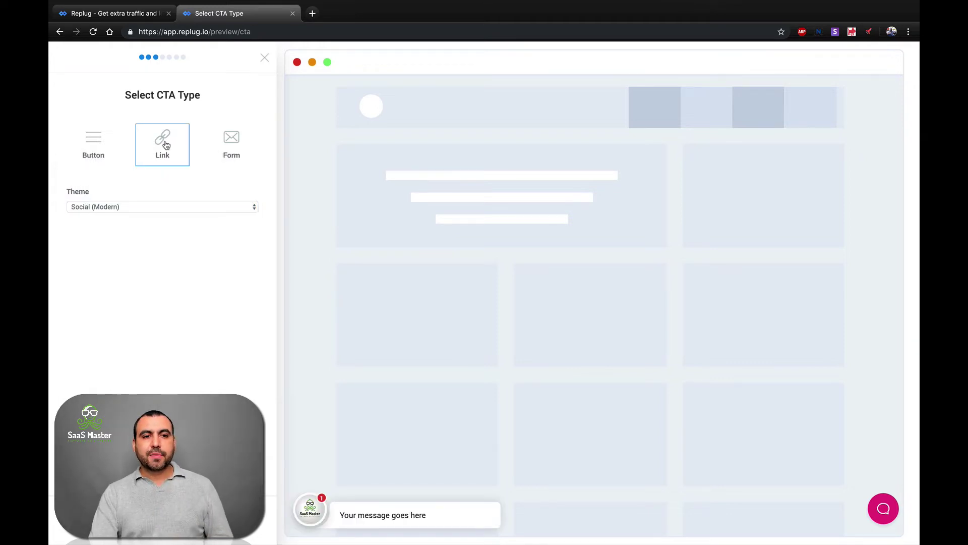
{"action": "left_click", "coordinate": [136, 206]}
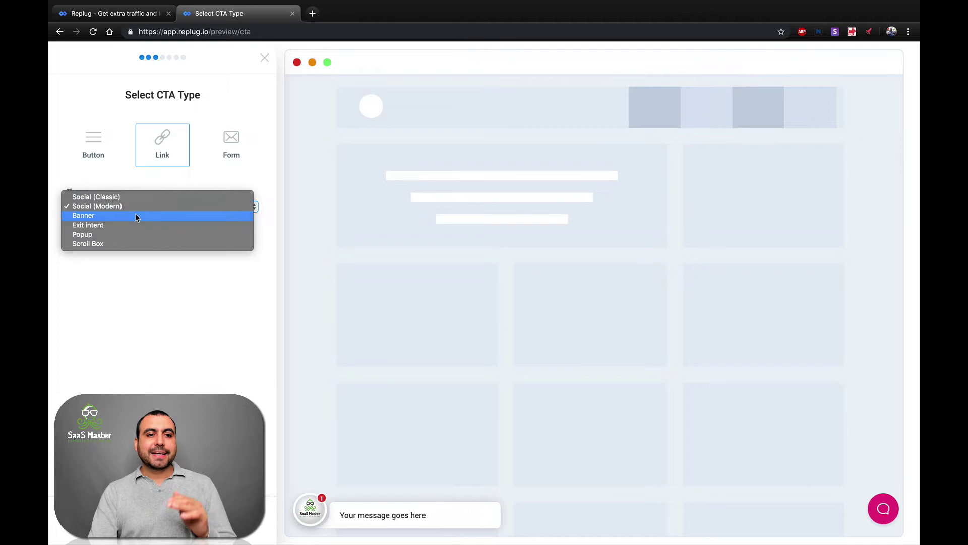
{"action": "left_click", "coordinate": [135, 216]}
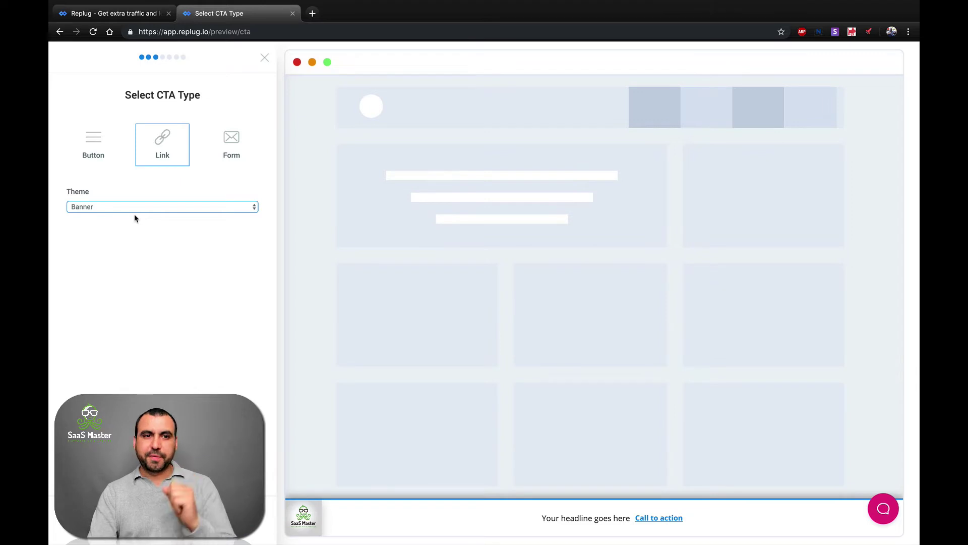
Switch to a Form call-to-action in the Social (Classic) theme and list email providers.
{"action": "left_click", "coordinate": [234, 146]}
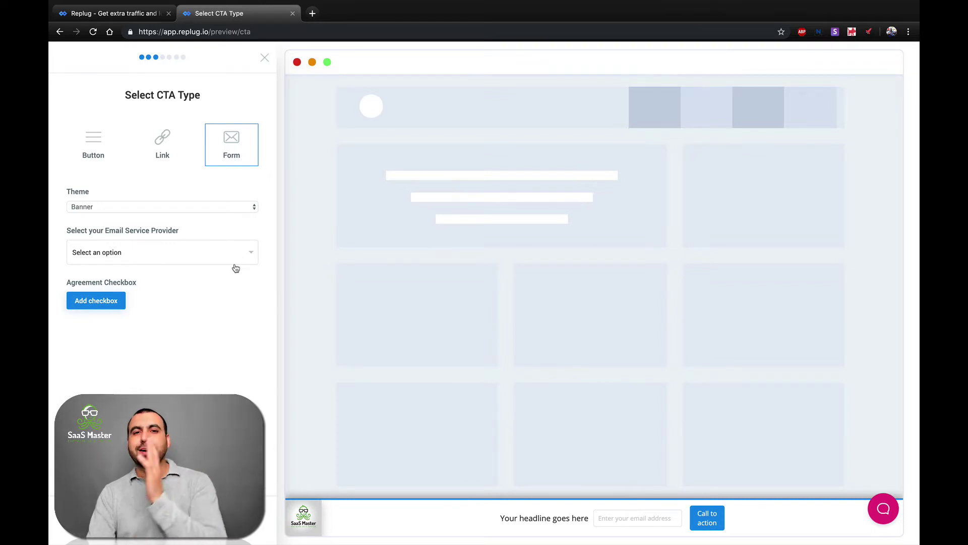
{"action": "left_click", "coordinate": [117, 207]}
{"action": "left_click", "coordinate": [118, 197]}
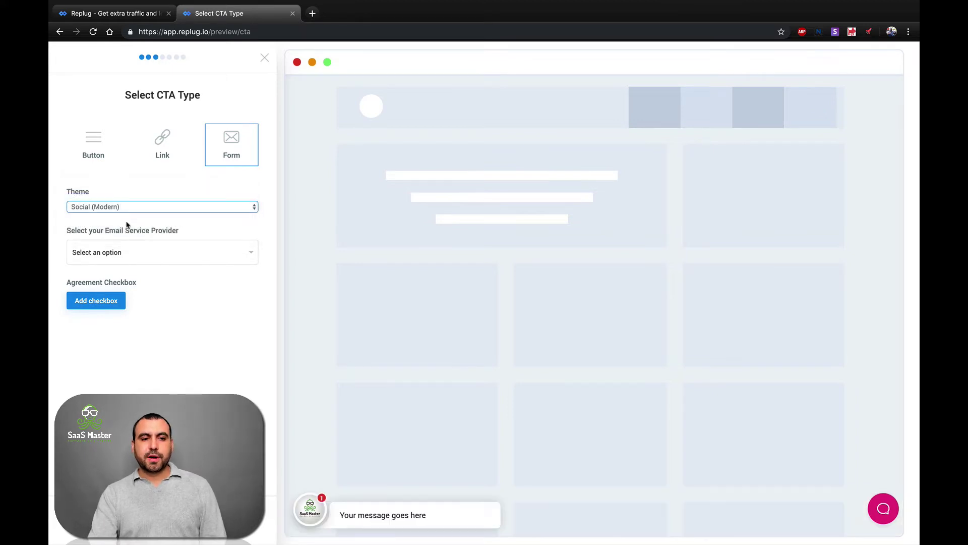
{"action": "left_click", "coordinate": [131, 211]}
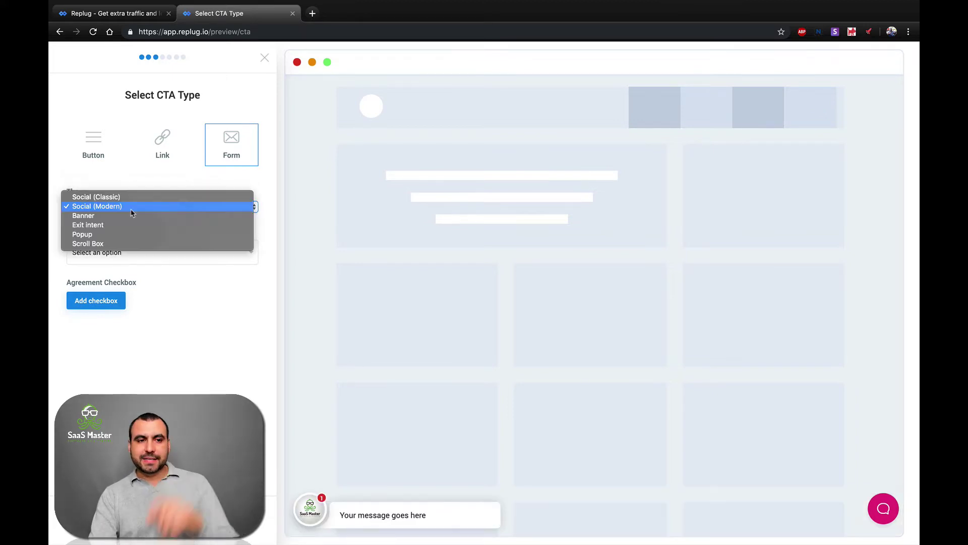
{"action": "left_click", "coordinate": [124, 199]}
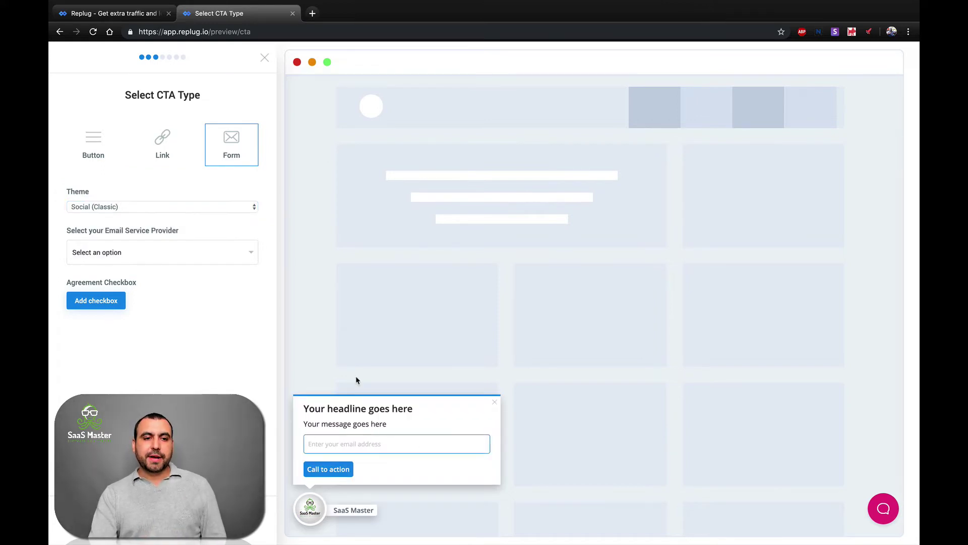
{"action": "left_click", "coordinate": [191, 252]}
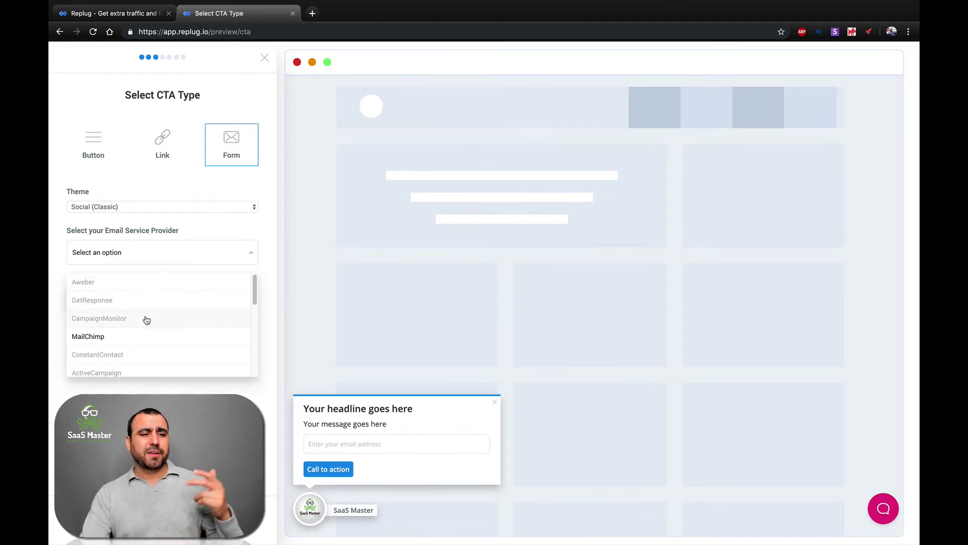
Pick MailChimp from the Email Service Provider list.
{"action": "scroll", "coordinate": [146, 319], "scroll_direction": "down", "scroll_amount": 2}
{"action": "scroll", "coordinate": [147, 320], "scroll_direction": "down", "scroll_amount": 5}
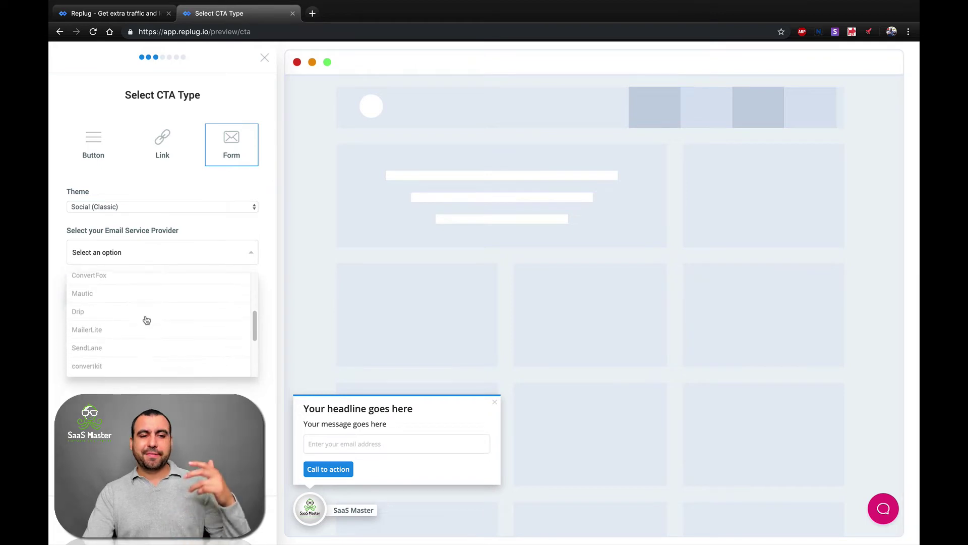
{"action": "scroll", "coordinate": [147, 320], "scroll_direction": "down", "scroll_amount": 2}
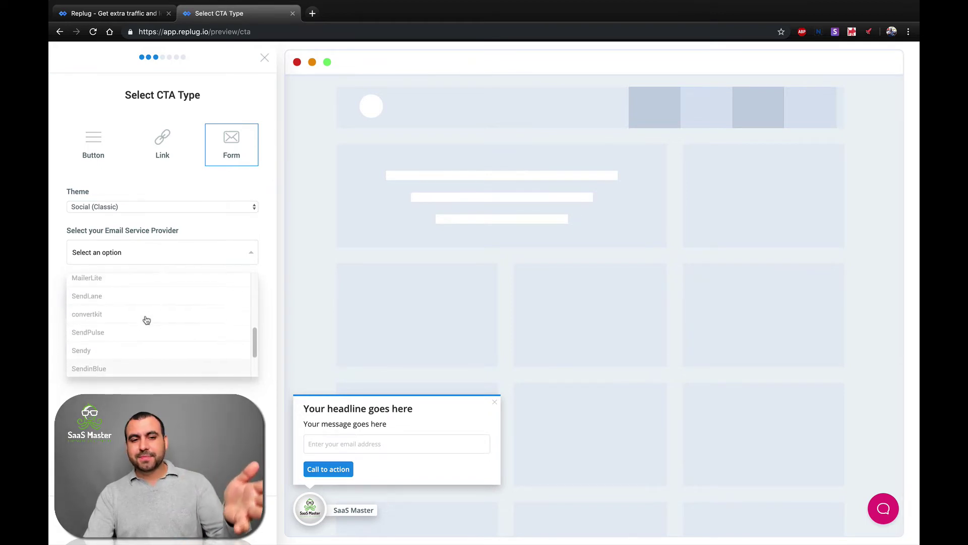
{"action": "scroll", "coordinate": [146, 320], "scroll_direction": "up", "scroll_amount": 10}
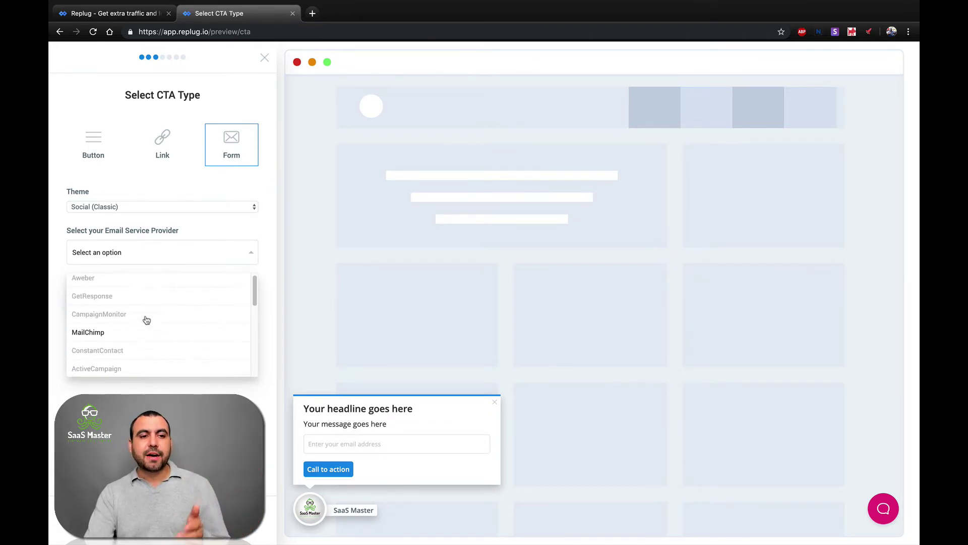
{"action": "left_click", "coordinate": [99, 338]}
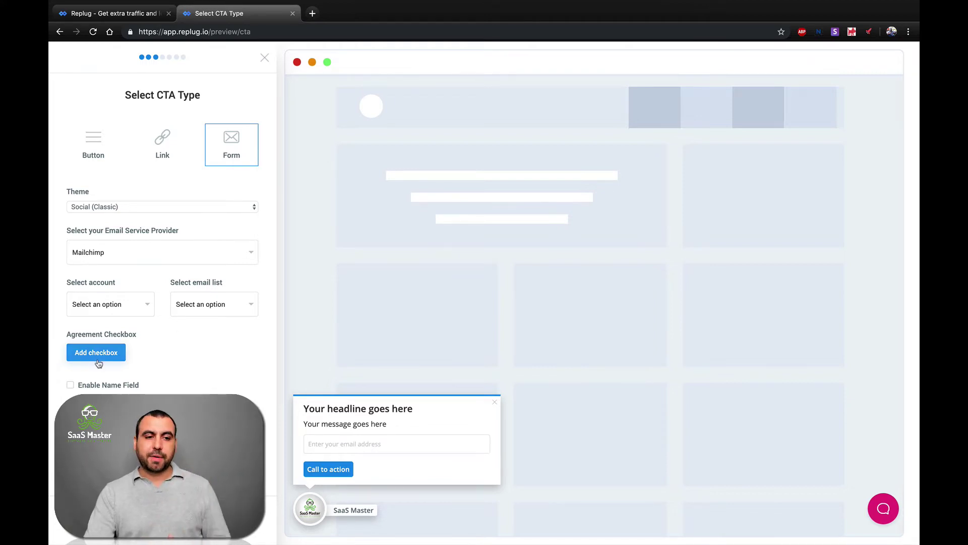
Switch back to a Button call-to-action in the Social (Modern) theme.
{"action": "left_click", "coordinate": [95, 139]}
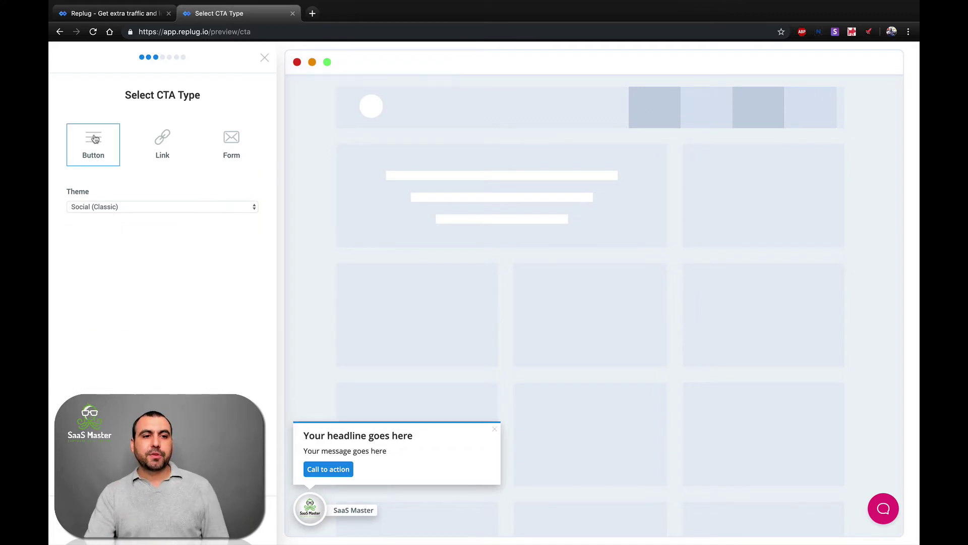
{"action": "left_click", "coordinate": [124, 208]}
{"action": "left_click", "coordinate": [122, 216]}
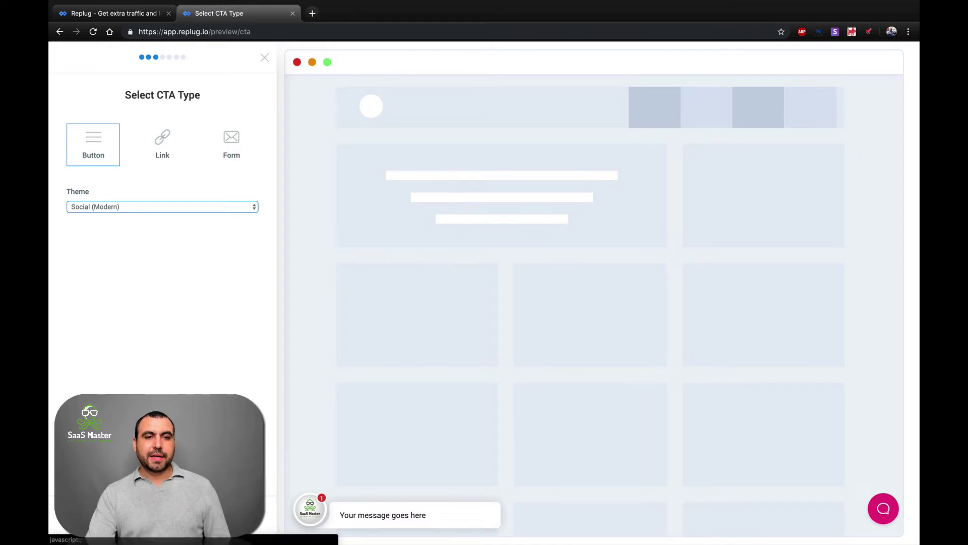
{"action": "left_click", "coordinate": [232, 515]}
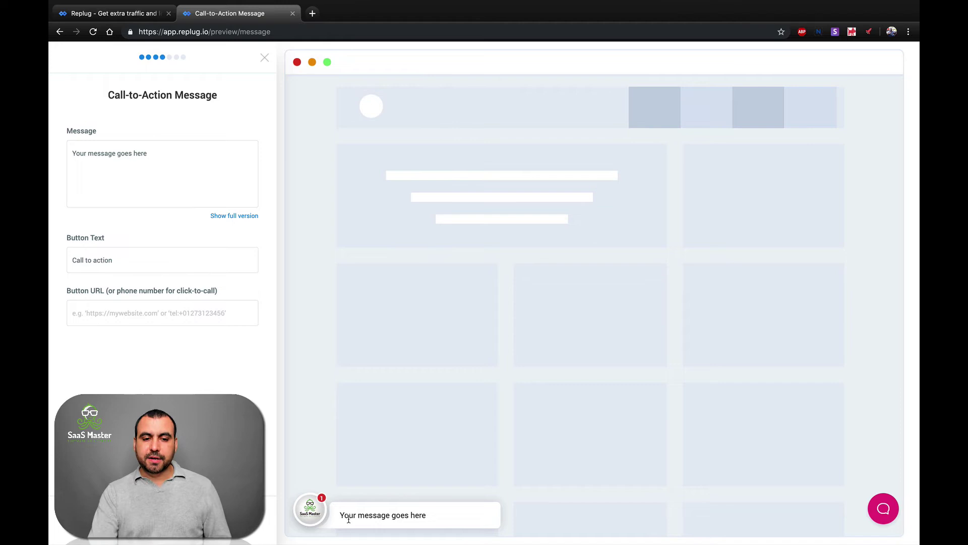
{"action": "left_click", "coordinate": [128, 161]}
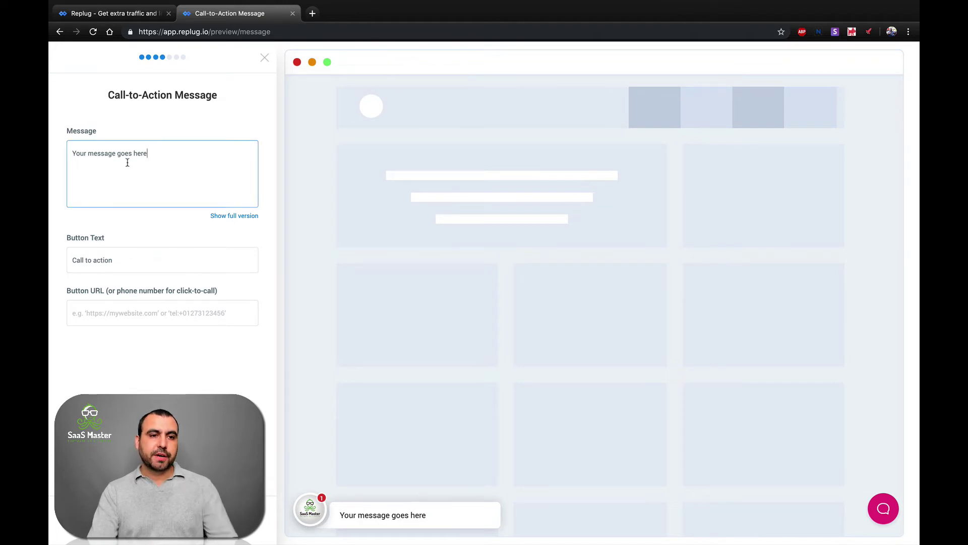
{"action": "key", "text": "super+a"}
{"action": "type", "text": "SUBSCRI"}
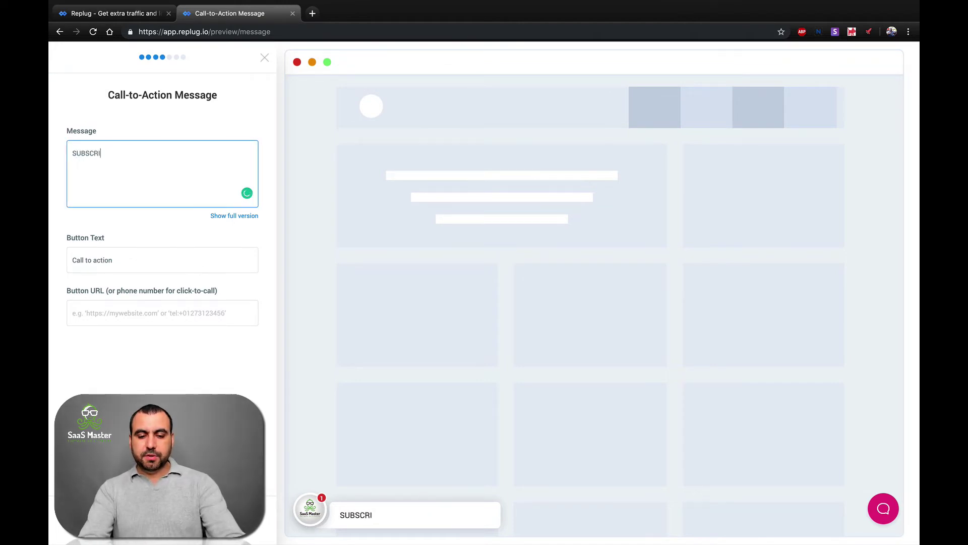
{"action": "type", "text": "BE NOW!!!!!!"}
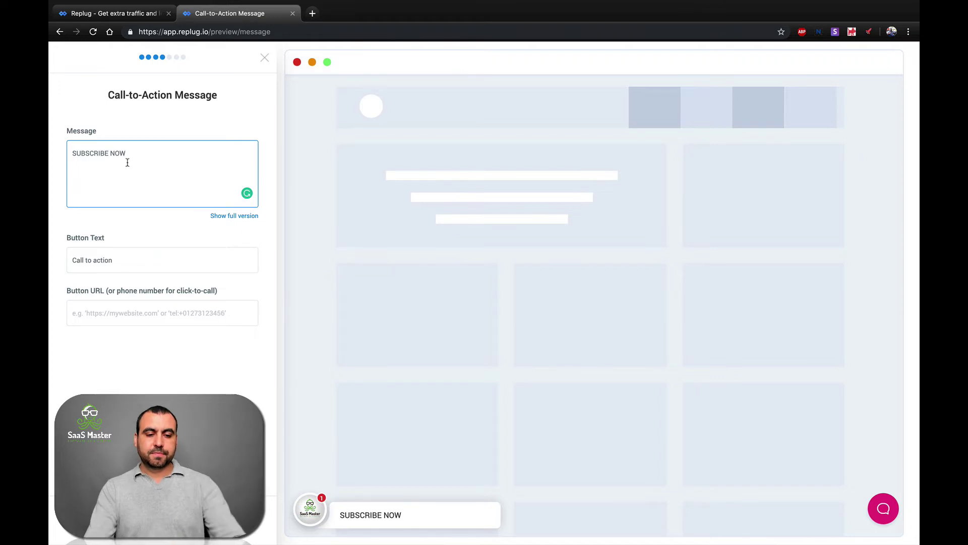
{"action": "triple_click", "coordinate": [110, 259]}
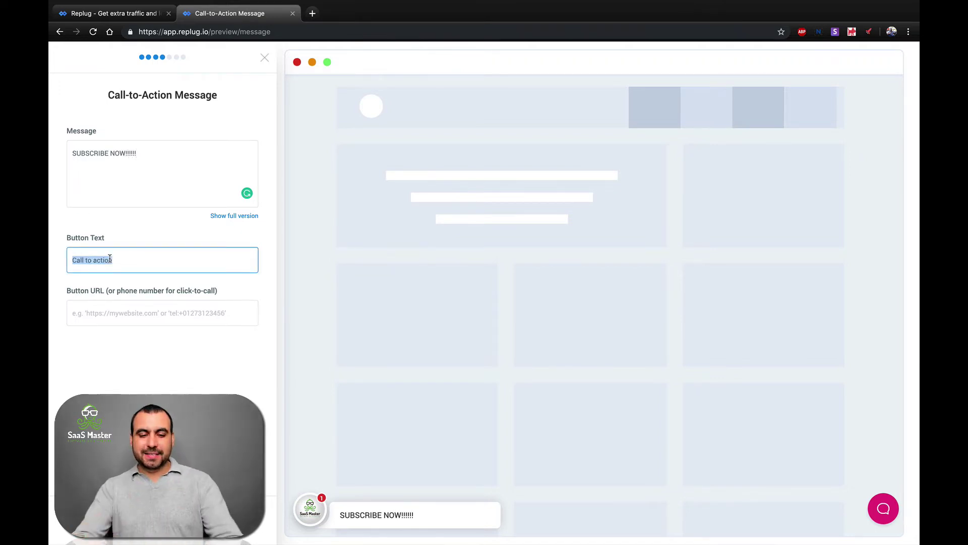
{"action": "type", "text": "SUBBCRIBE"}
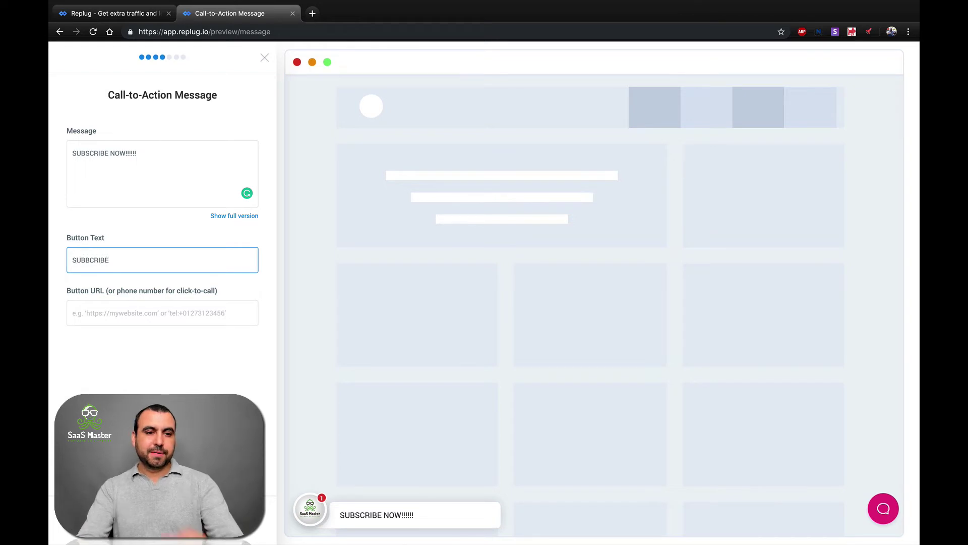
{"action": "left_click", "coordinate": [122, 315]}
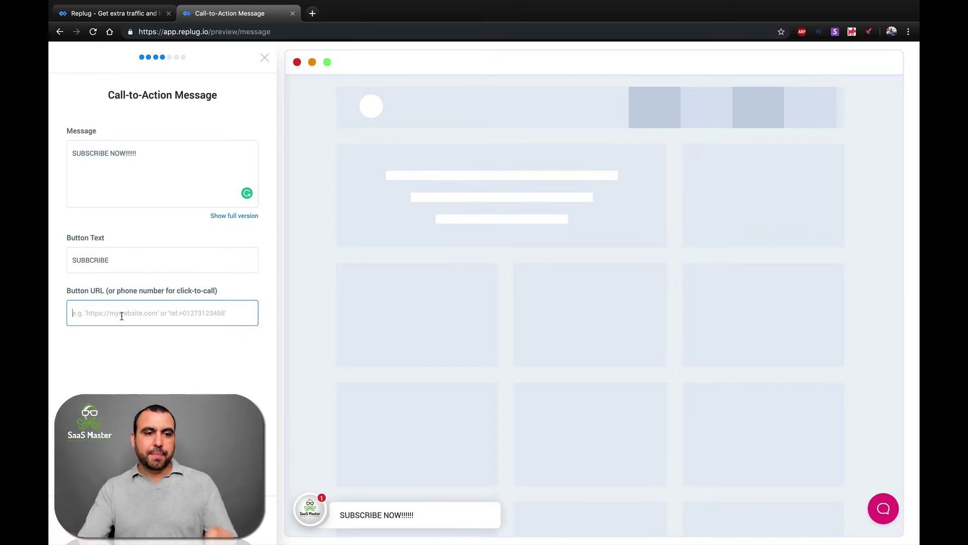
{"action": "type", "text": "https"}
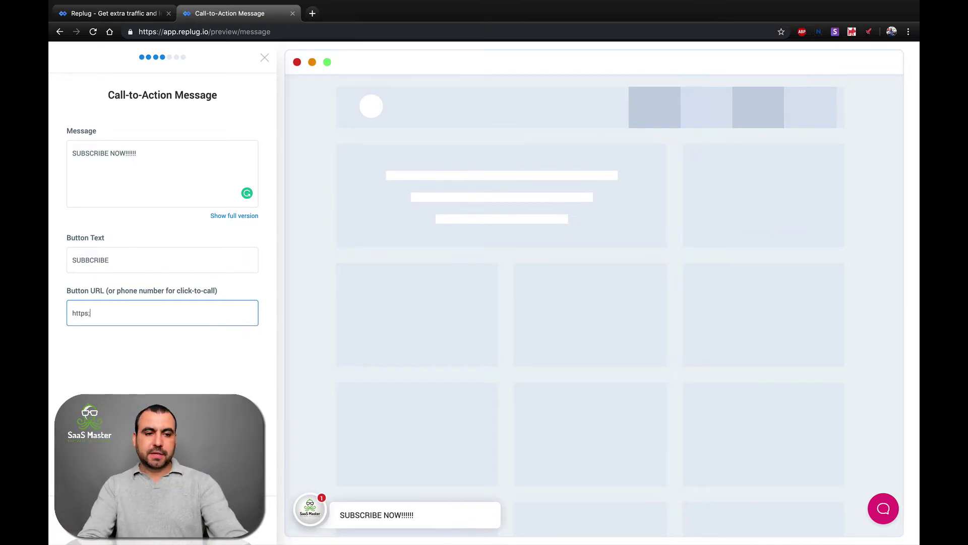
{"action": "type", "text": "://test.com"}
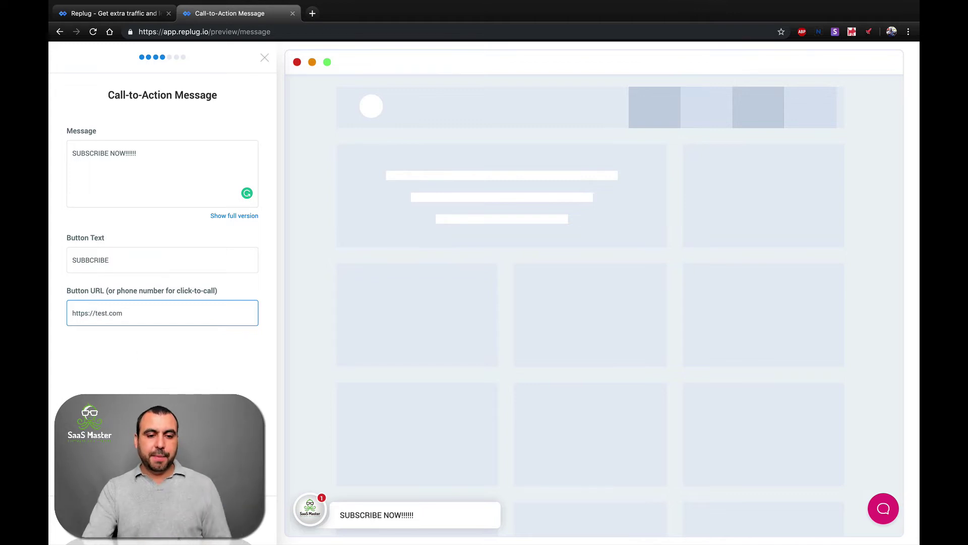
{"action": "key", "text": "Return"}
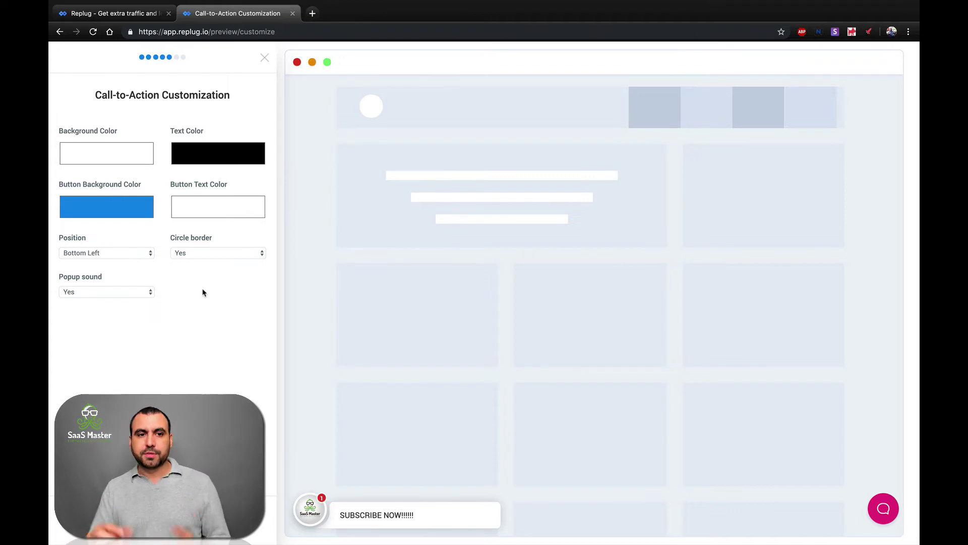
Make the button background red and the popup background pale green.
{"action": "left_click", "coordinate": [122, 211]}
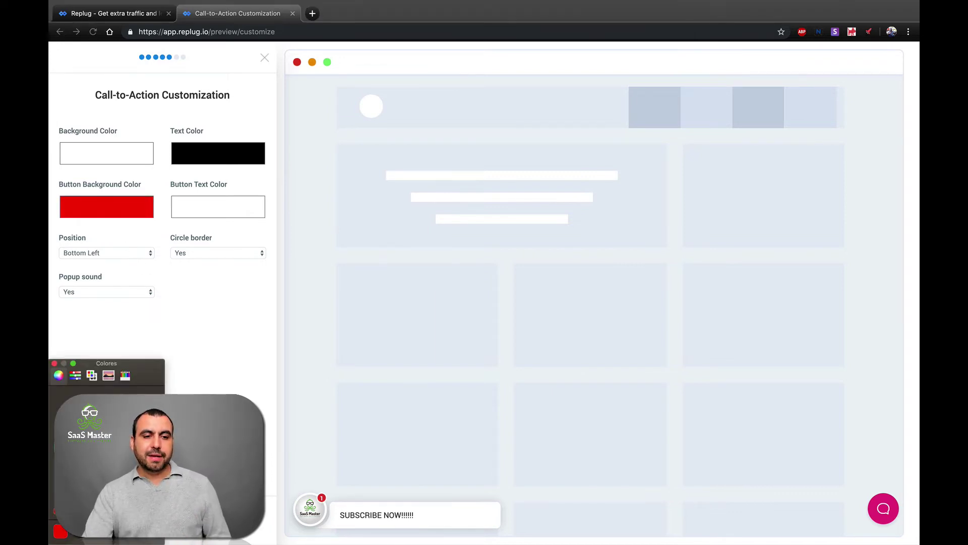
{"action": "left_click", "coordinate": [54, 364]}
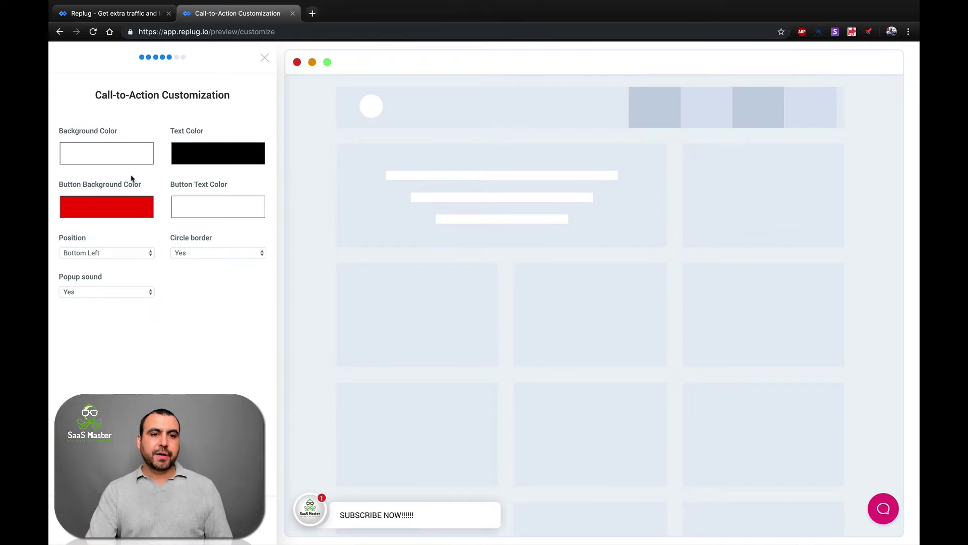
{"action": "left_click", "coordinate": [121, 157]}
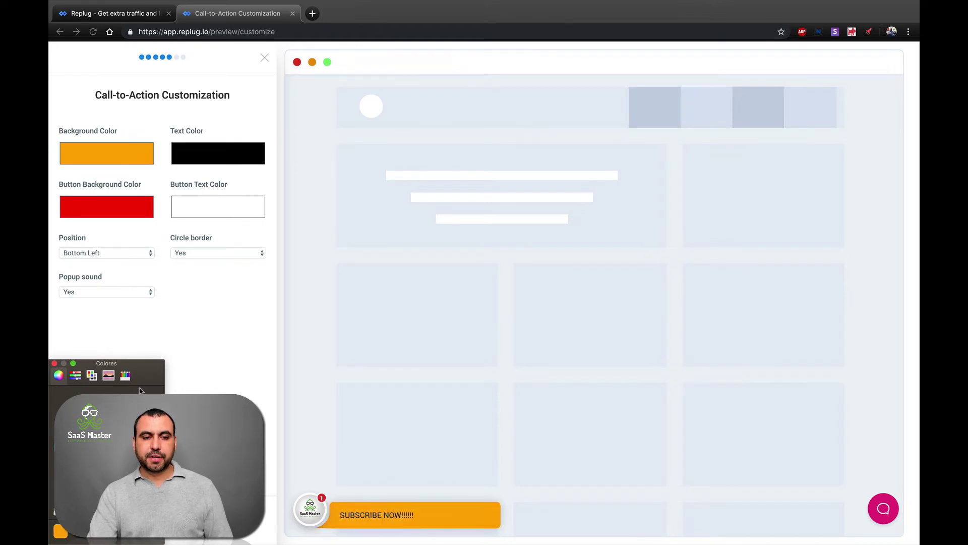
{"action": "left_click", "coordinate": [54, 363]}
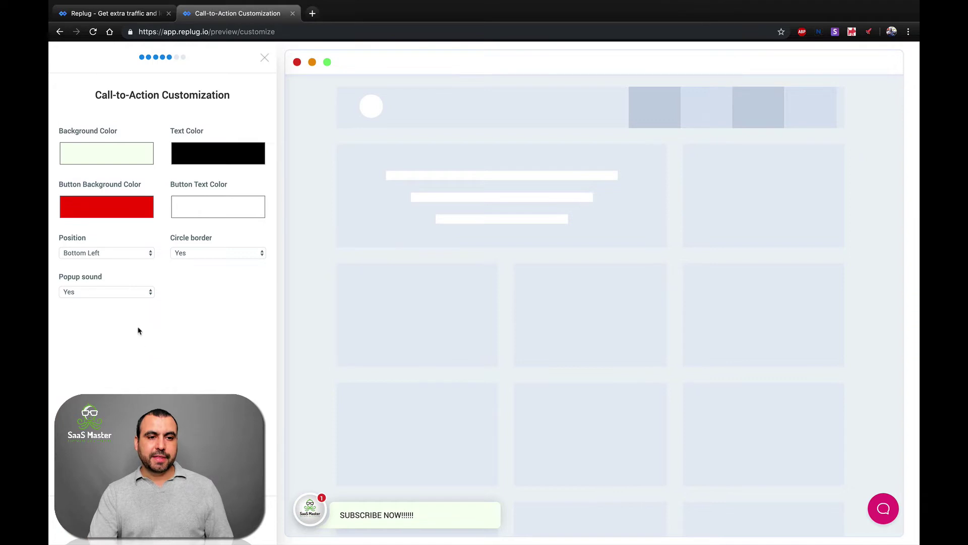
Keep the popup at bottom left after trying bottom right, and turn off the circle border.
{"action": "left_click", "coordinate": [118, 253]}
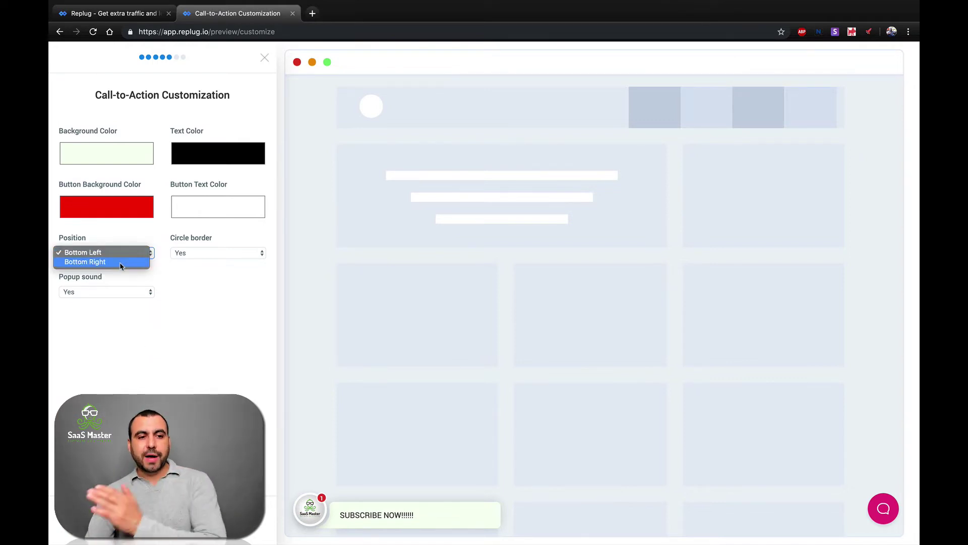
{"action": "left_click", "coordinate": [120, 261]}
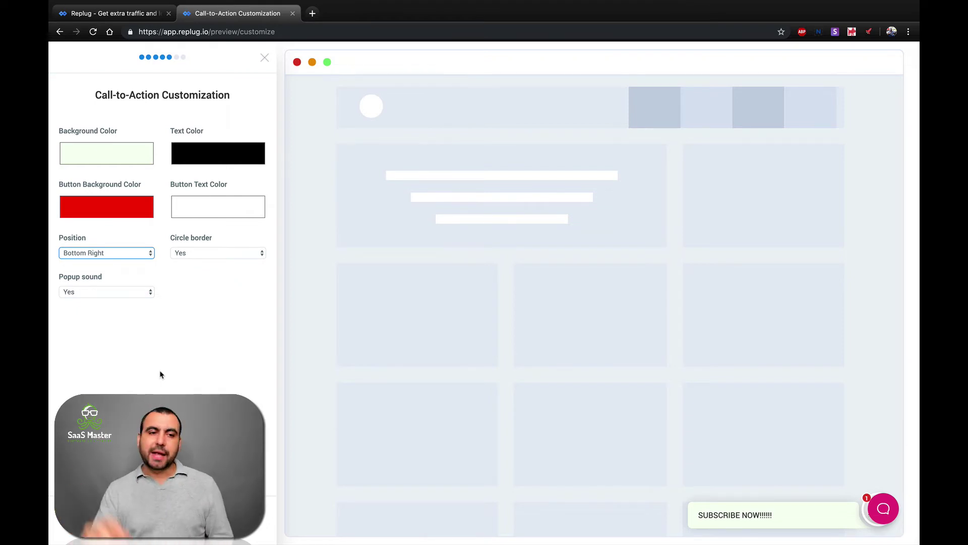
{"action": "left_click", "coordinate": [133, 254]}
{"action": "left_click", "coordinate": [119, 244]}
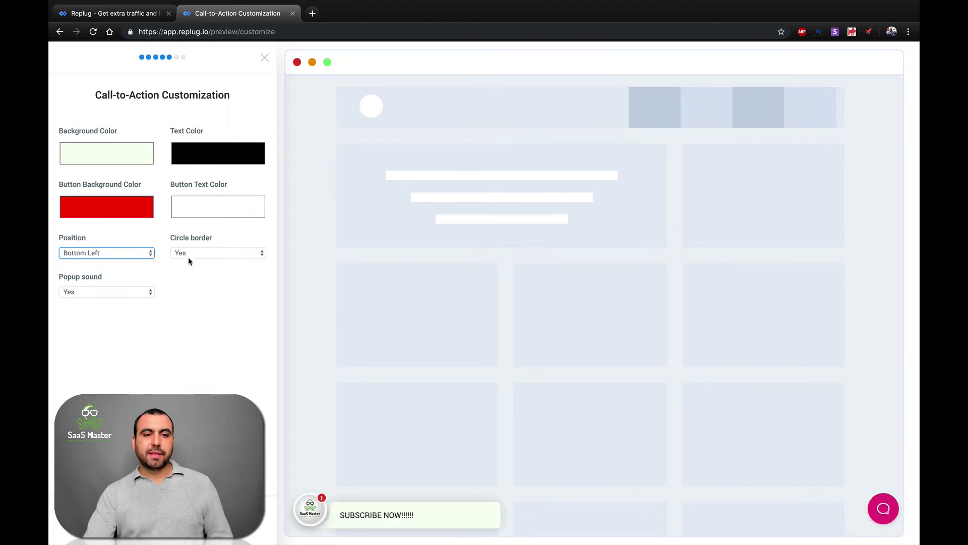
{"action": "left_click", "coordinate": [210, 254]}
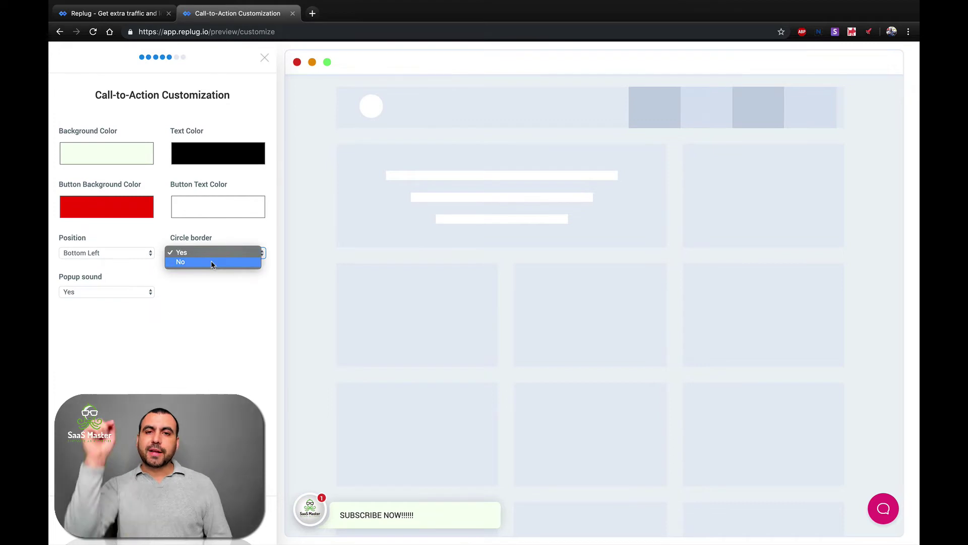
{"action": "left_click", "coordinate": [212, 263]}
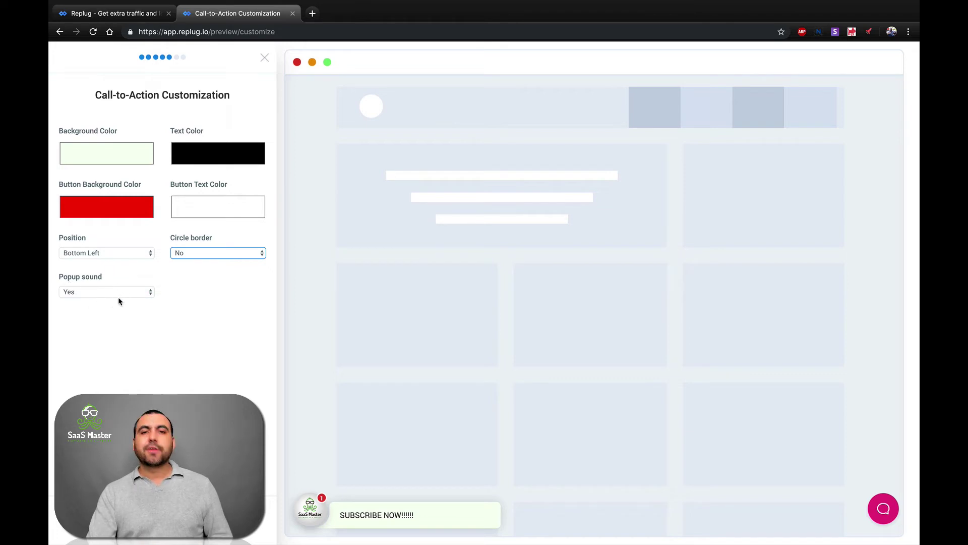
{"action": "left_click", "coordinate": [242, 522]}
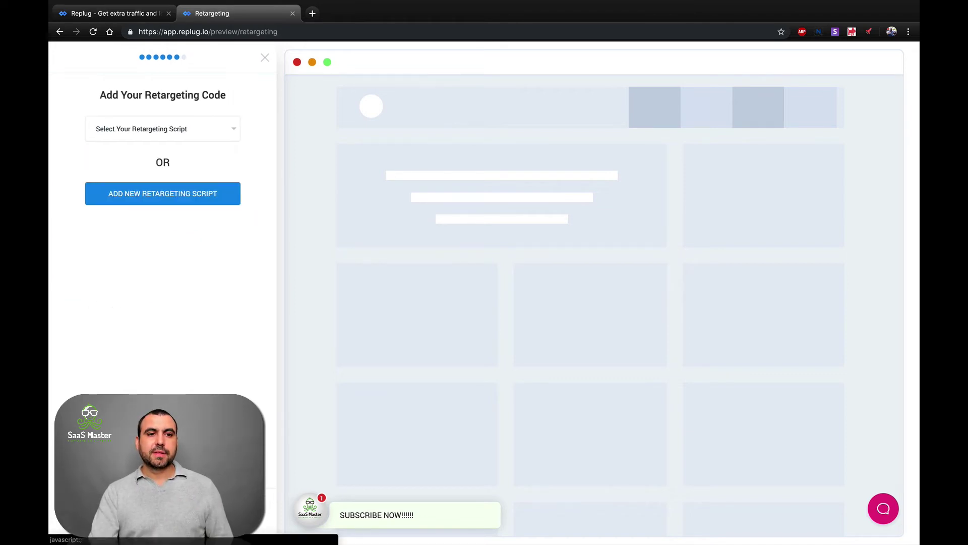
Attach the saas retargeting script from the saved scripts list.
{"action": "left_click", "coordinate": [171, 131]}
{"action": "left_click", "coordinate": [162, 167]}
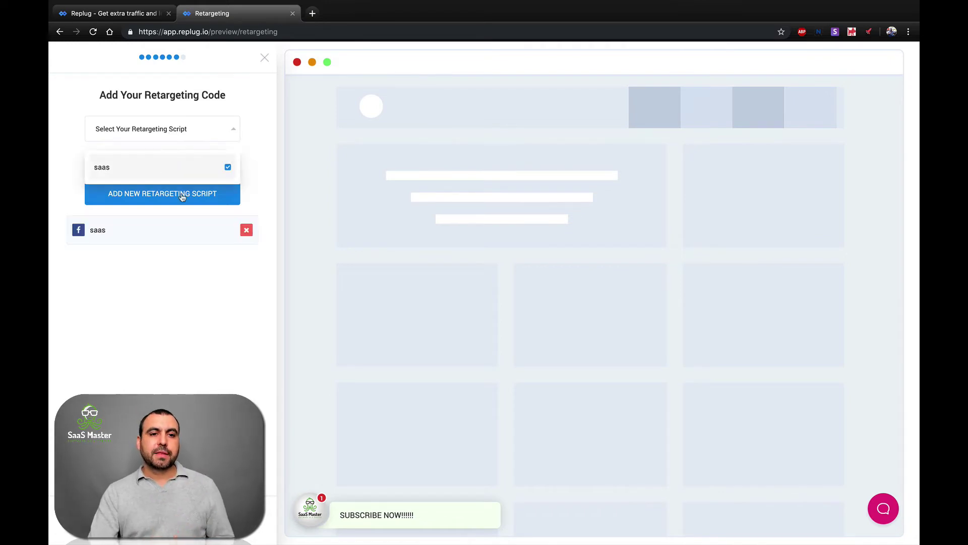
{"action": "left_click", "coordinate": [185, 335]}
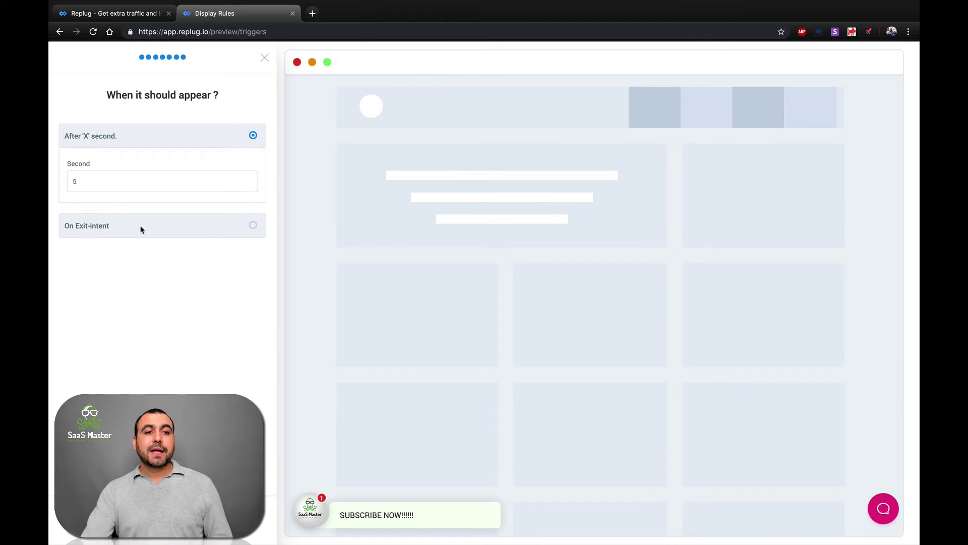
Try the On Exit-intent trigger, then set the popup back to appear after 5 seconds.
{"action": "left_click", "coordinate": [252, 227]}
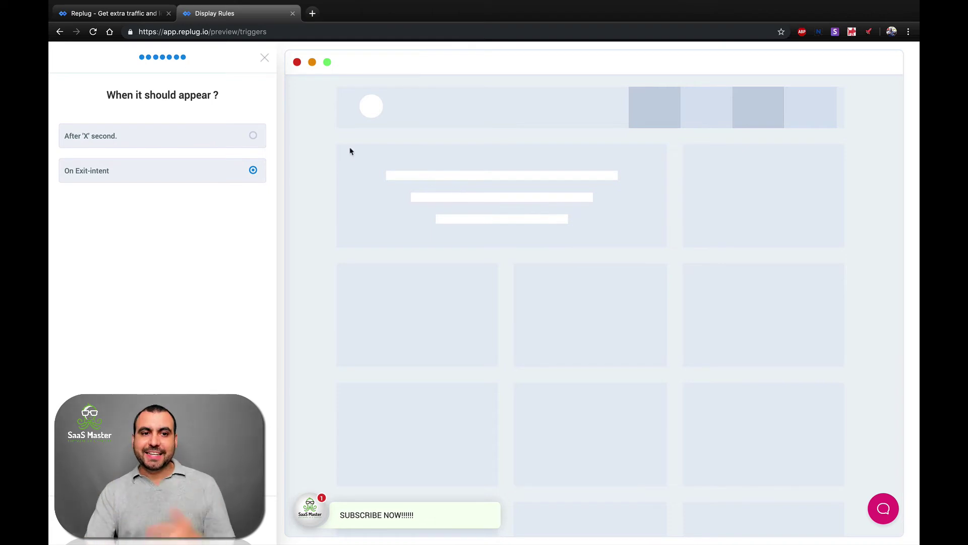
{"action": "left_click", "coordinate": [252, 137]}
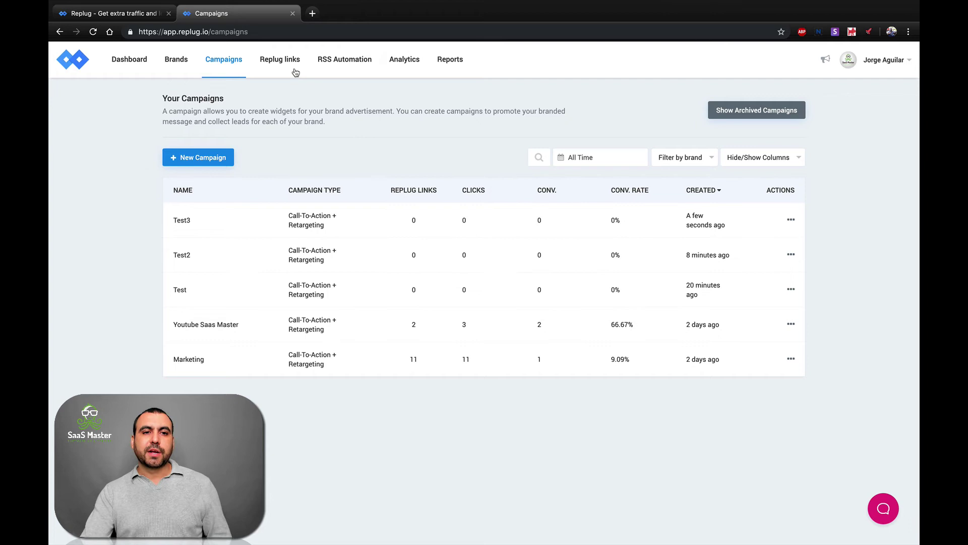
Go to the Replug links page listing the shortened in.ilink.digital links.
{"action": "left_click", "coordinate": [278, 63]}
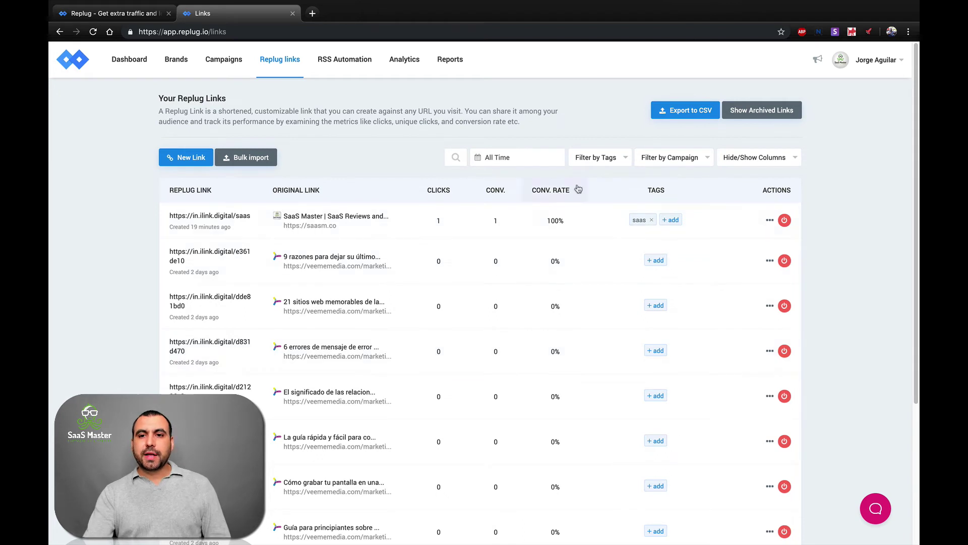
{"action": "left_click", "coordinate": [205, 157]}
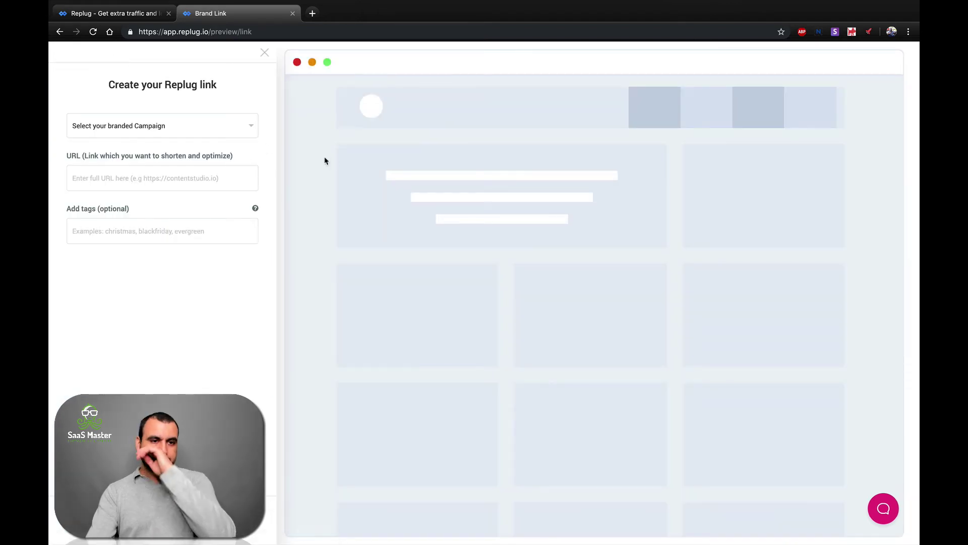
{"action": "left_click", "coordinate": [224, 129]}
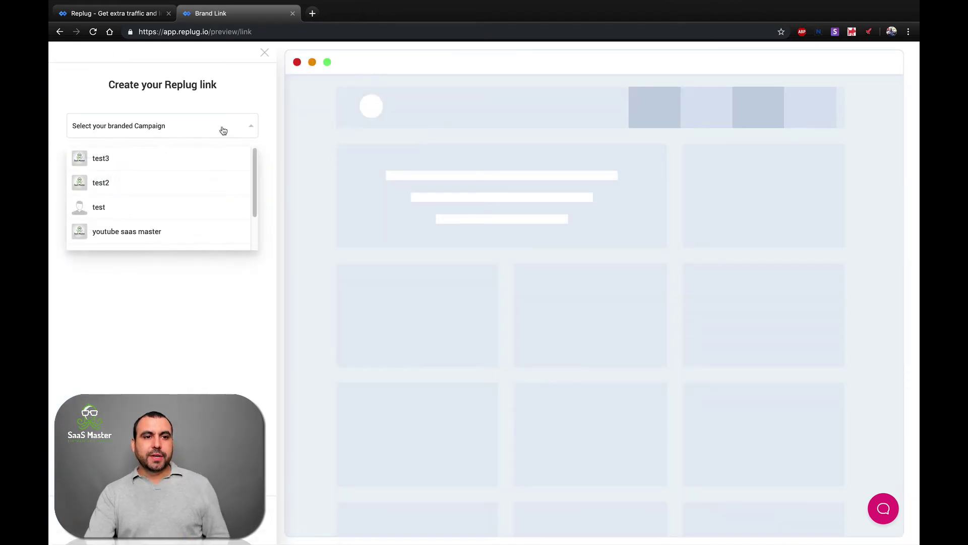
{"action": "left_click", "coordinate": [141, 233]}
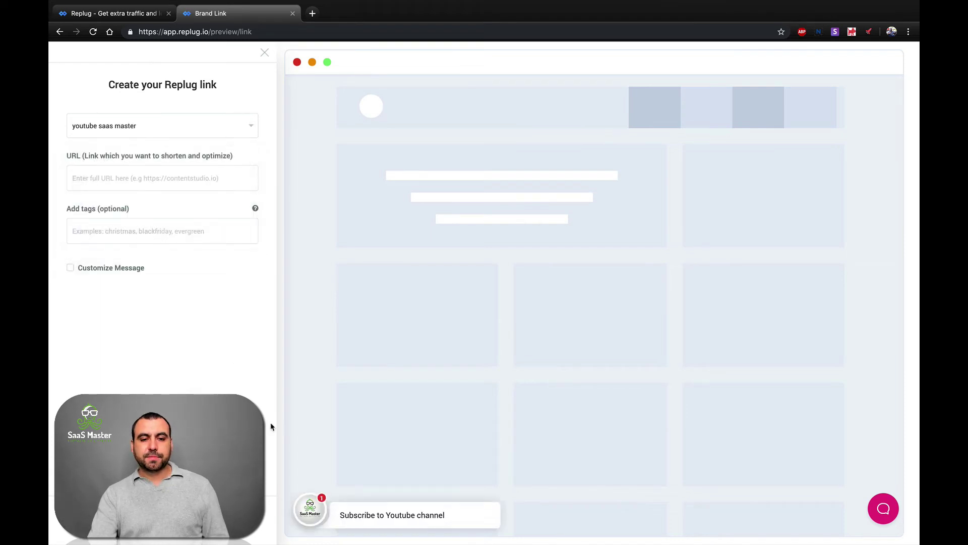
{"action": "left_click", "coordinate": [113, 177]}
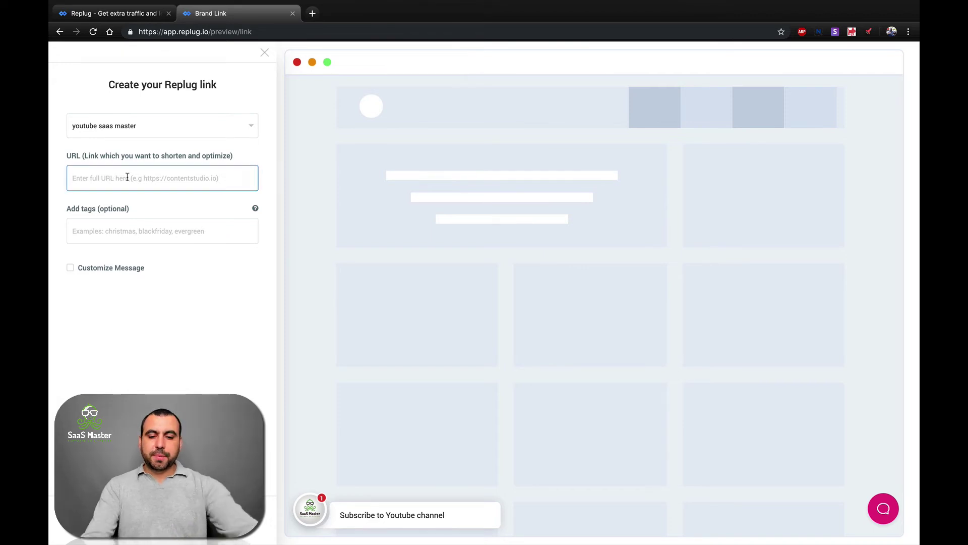
{"action": "type", "text": "htpps:"}
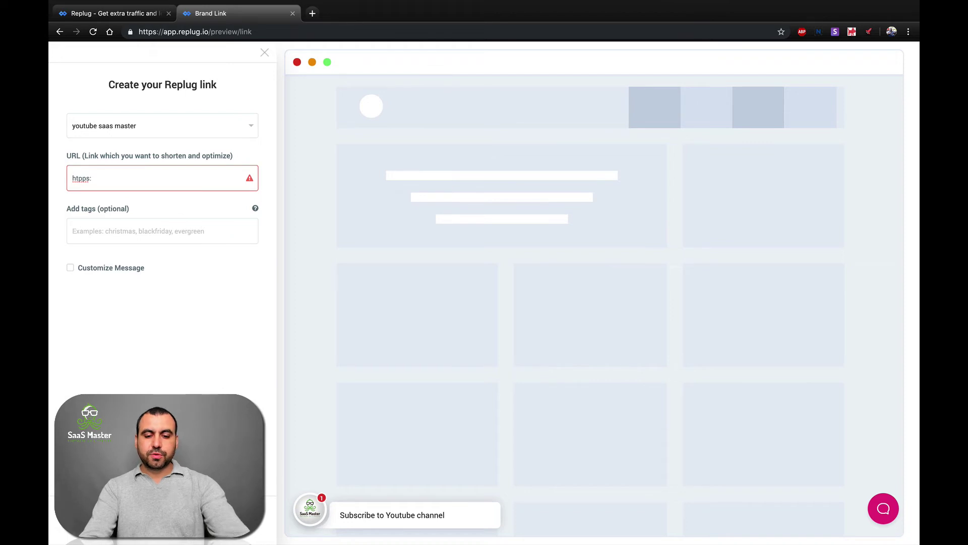
{"action": "type", "text": "saas"}
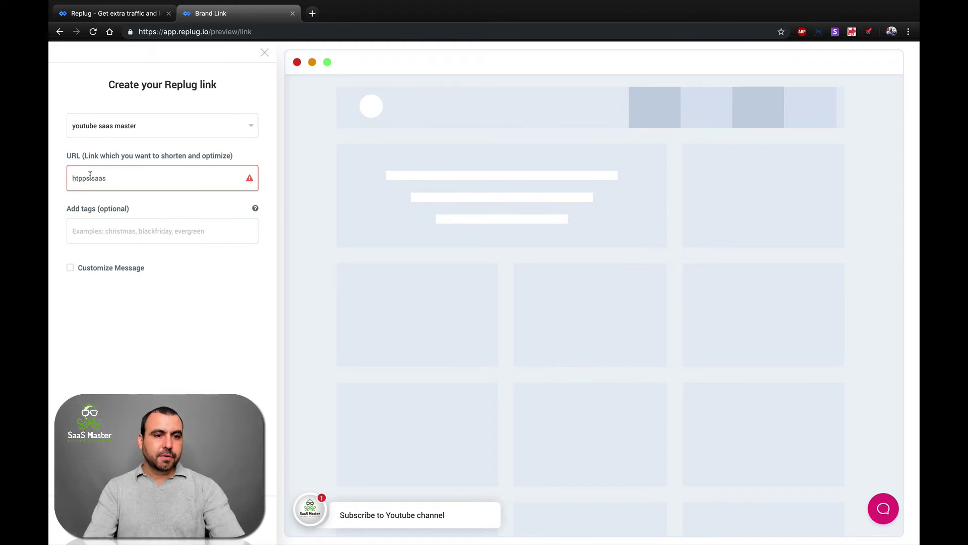
{"action": "left_click", "coordinate": [86, 176]}
{"action": "key", "text": "BackSpace"}
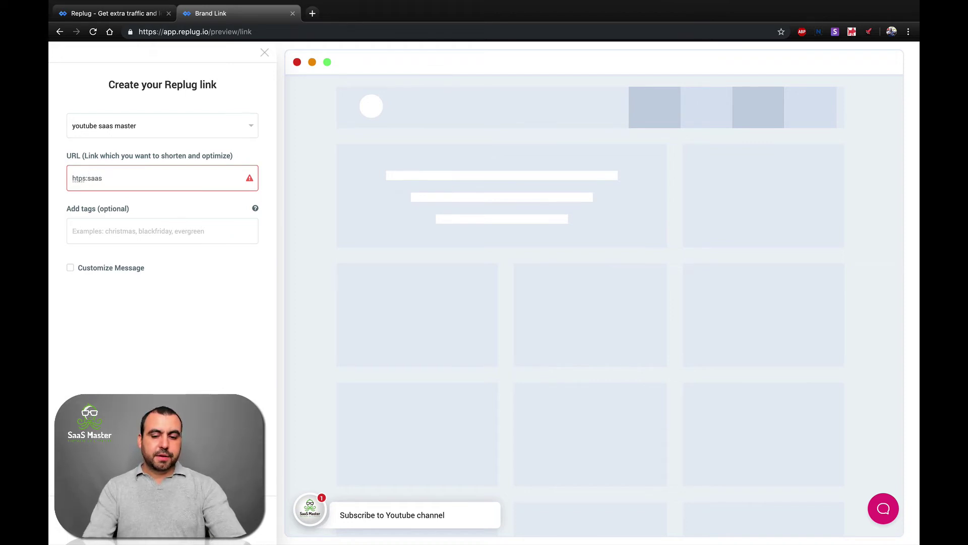
{"action": "type", "text": "tps:"}
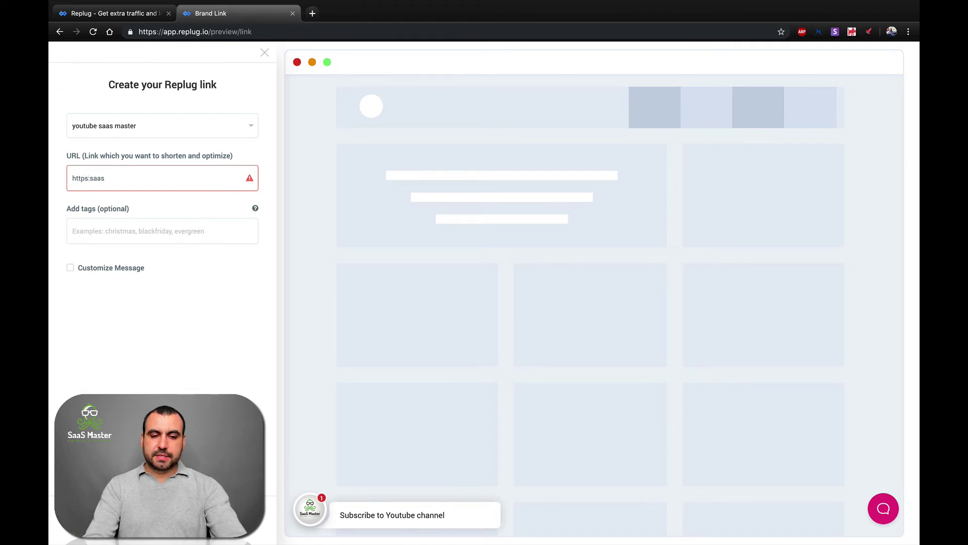
{"action": "type", "text": "//saas"}
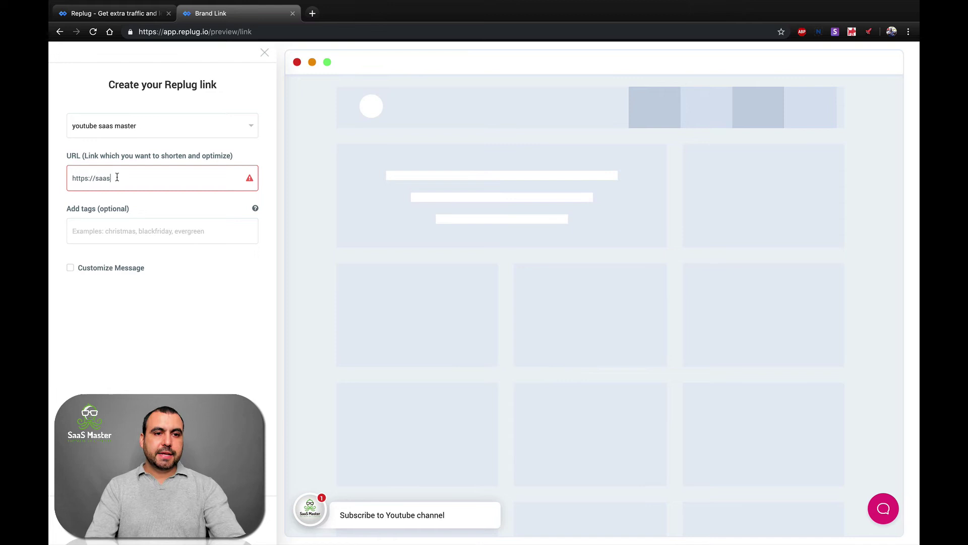
{"action": "type", "text": "m.co"}
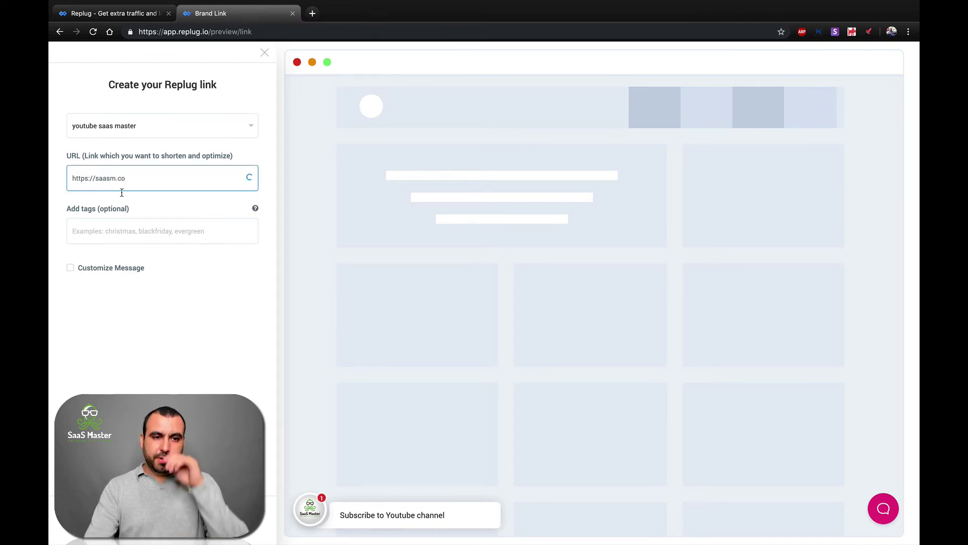
Tag the link saas and keep the campaign's default popup message.
{"action": "left_click", "coordinate": [138, 233]}
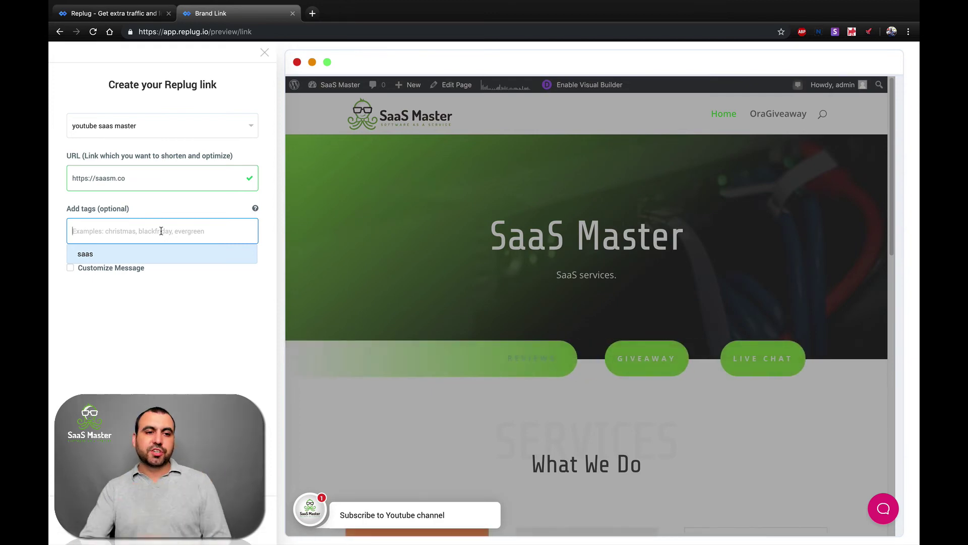
{"action": "left_click", "coordinate": [114, 254]}
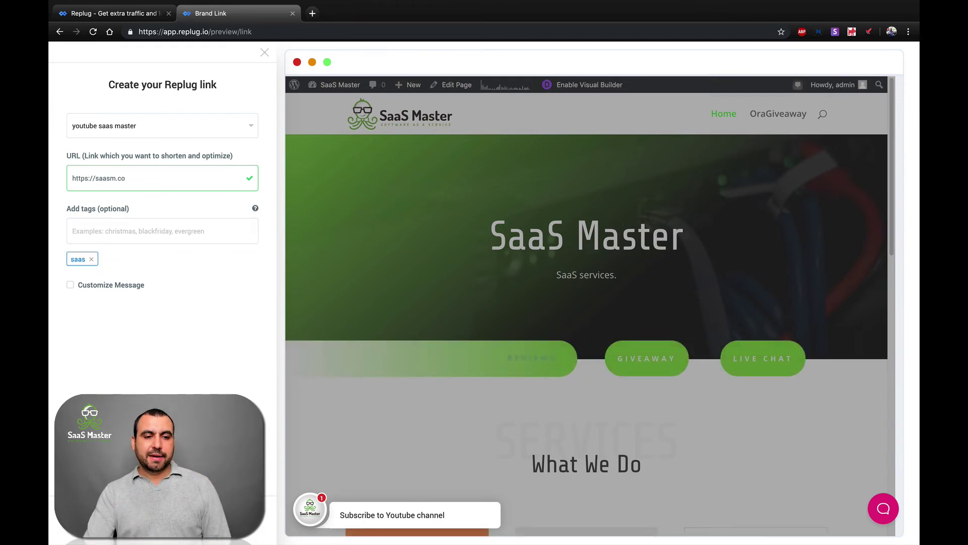
{"action": "left_click", "coordinate": [123, 290]}
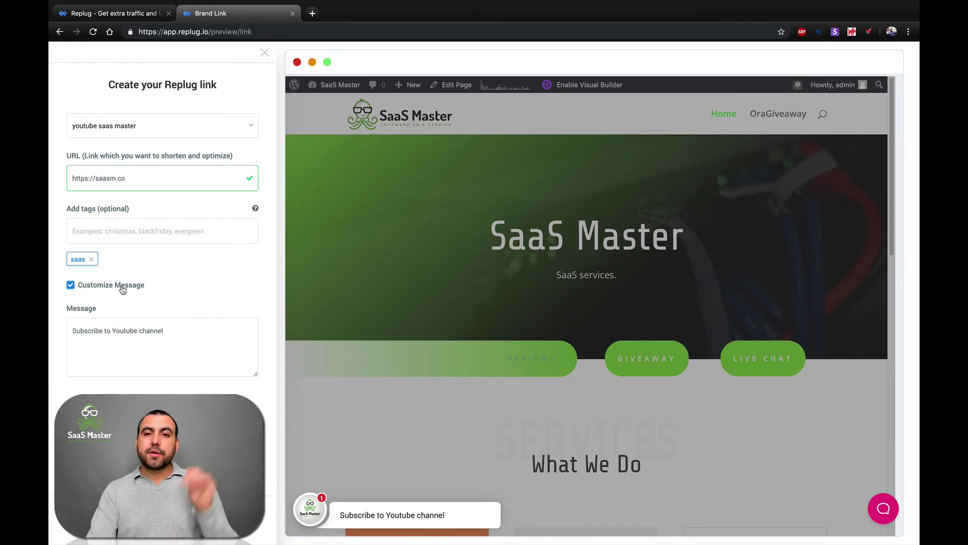
{"action": "left_click", "coordinate": [123, 290]}
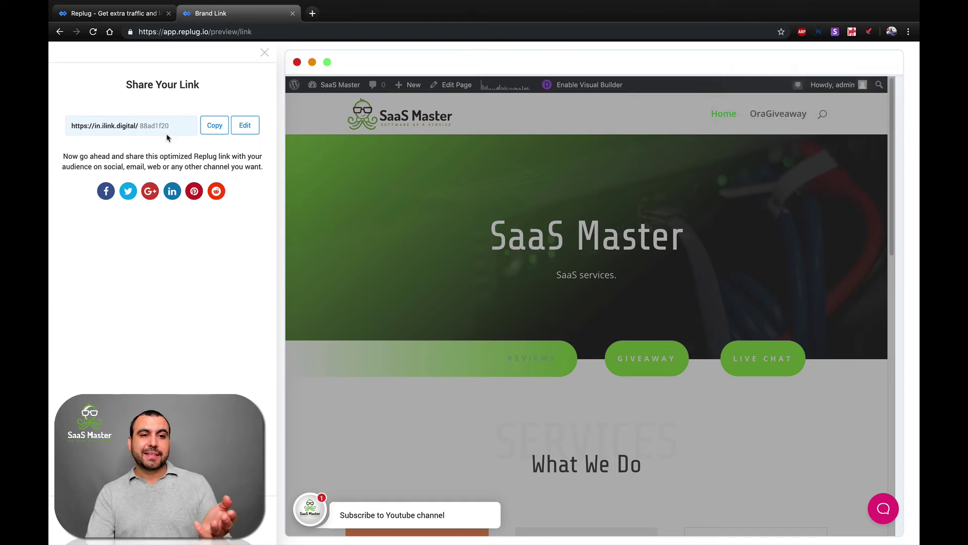
Replace slug 88ad1f20 with 'site', save, and copy in.ilink.digital/site.
{"action": "left_click", "coordinate": [246, 127]}
{"action": "double_click", "coordinate": [158, 126]}
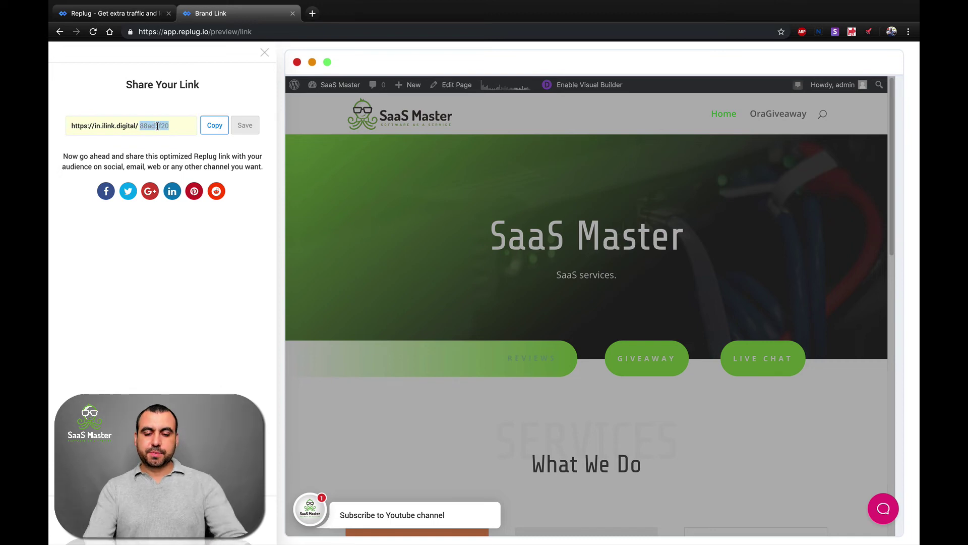
{"action": "type", "text": "site"}
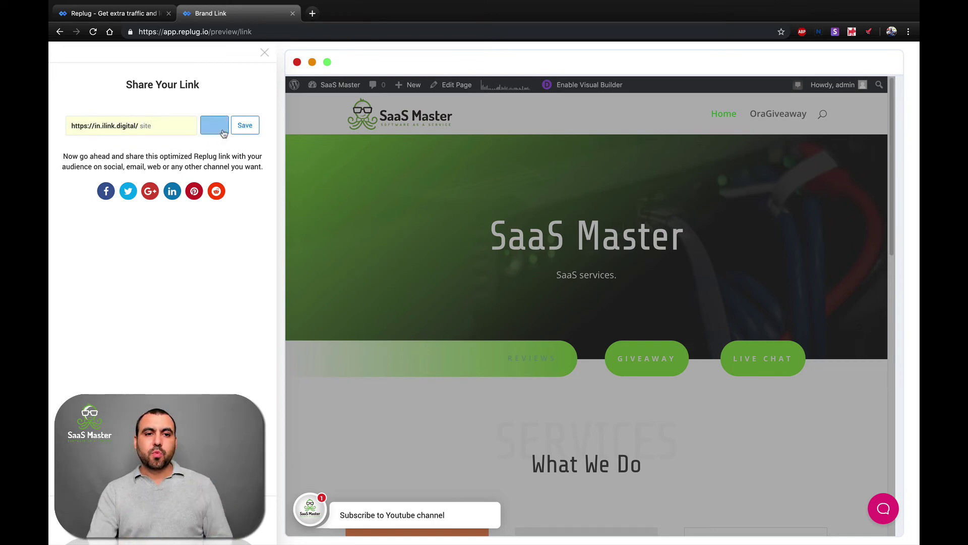
{"action": "left_click", "coordinate": [238, 128]}
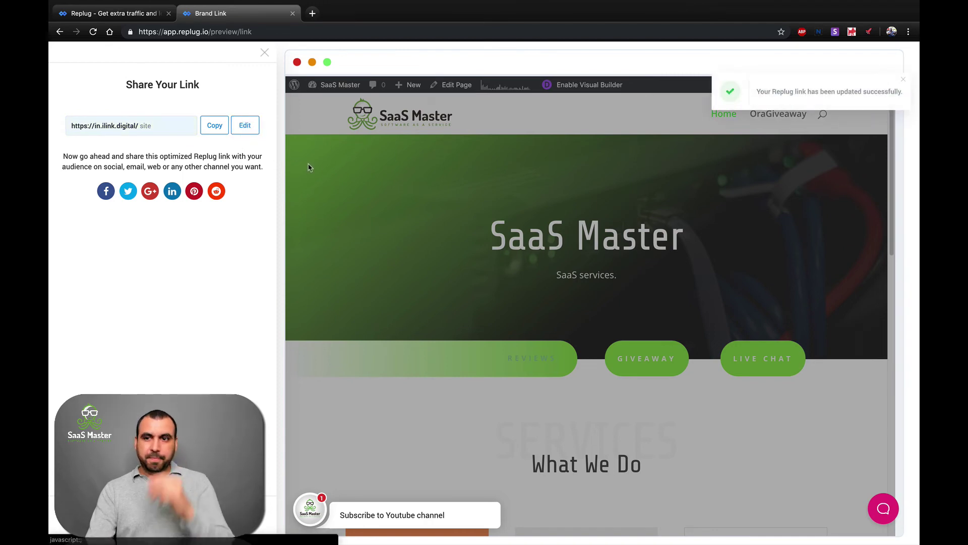
{"action": "left_click", "coordinate": [215, 126]}
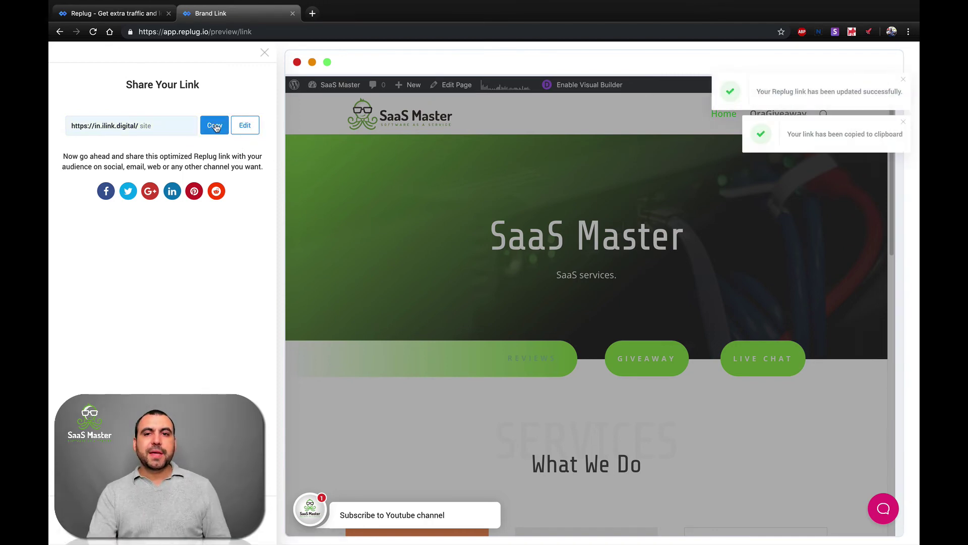
Load in.ilink.digital/site in a new tab and follow its subscribe popup to the SaaS Master YouTube channel.
{"action": "left_click", "coordinate": [314, 13]}
{"action": "key", "text": "ctrl+v"}
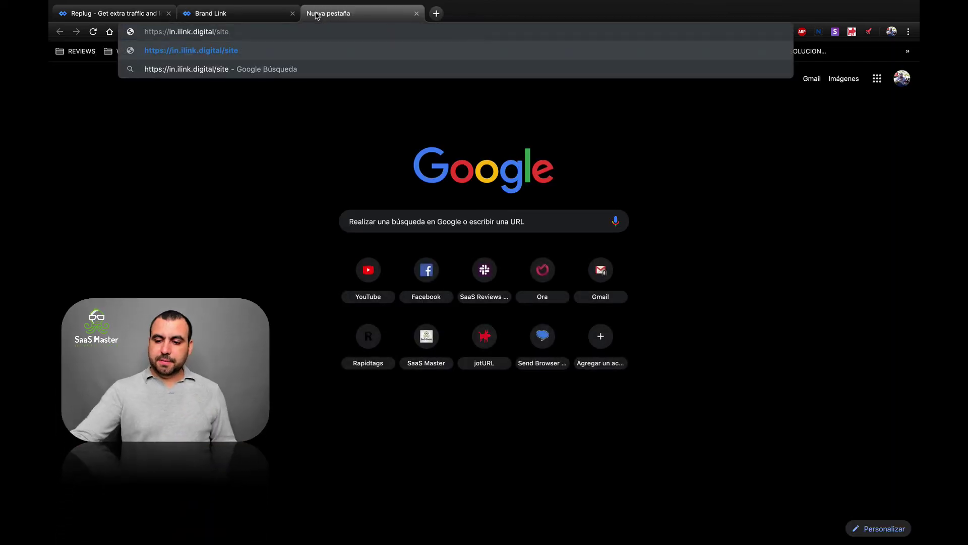
{"action": "key", "text": "Return"}
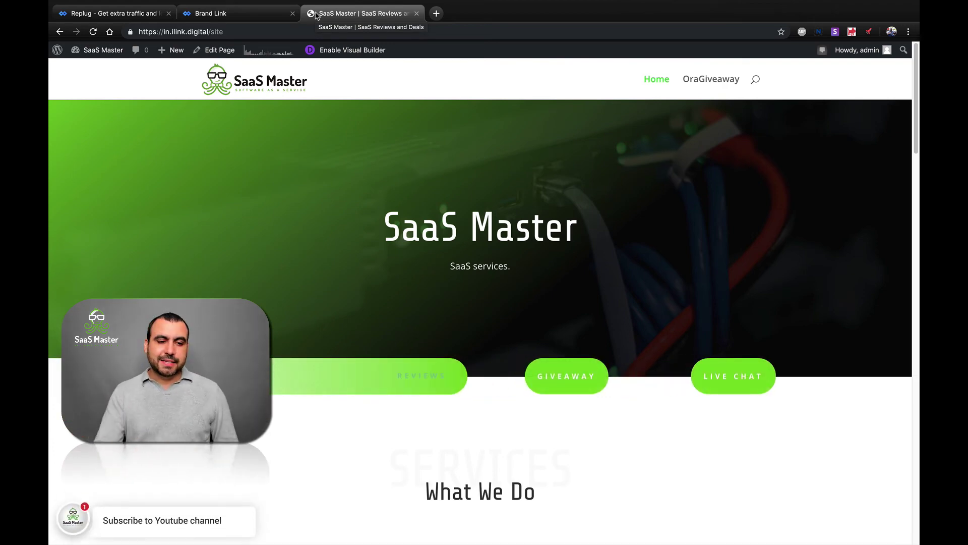
{"action": "left_click", "coordinate": [74, 518]}
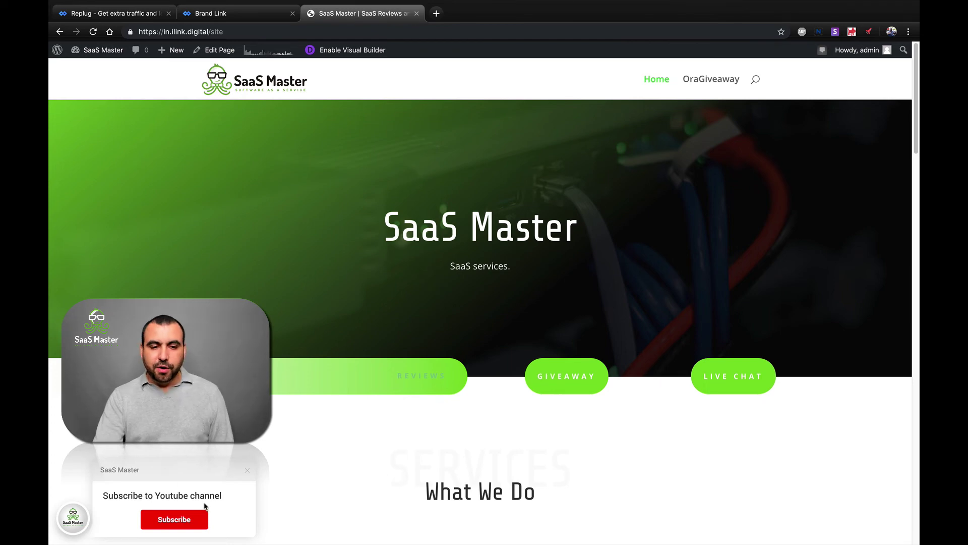
{"action": "left_click", "coordinate": [167, 520]}
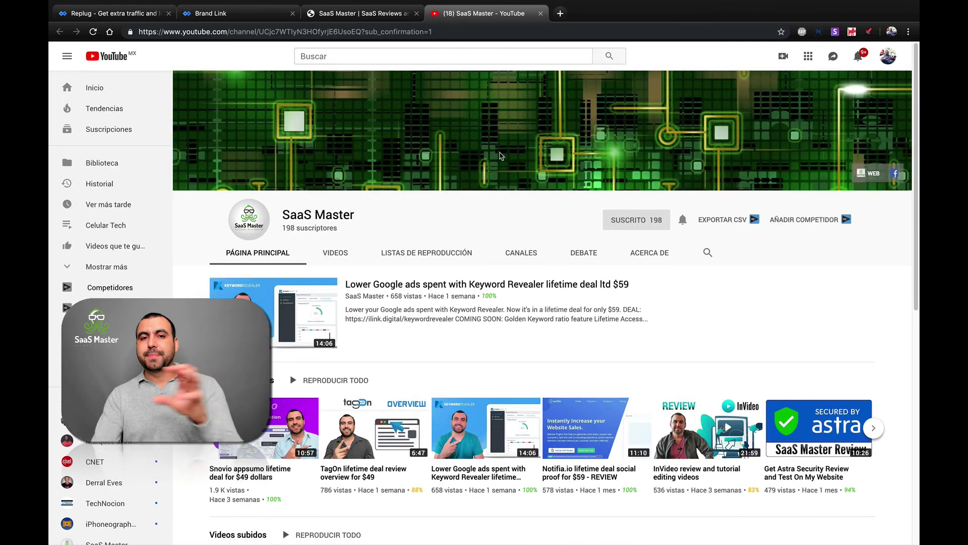
Close the YouTube tab, dismiss the popup, and reopen the subscribe widget further down the SaaS Master page.
{"action": "left_click", "coordinate": [540, 13]}
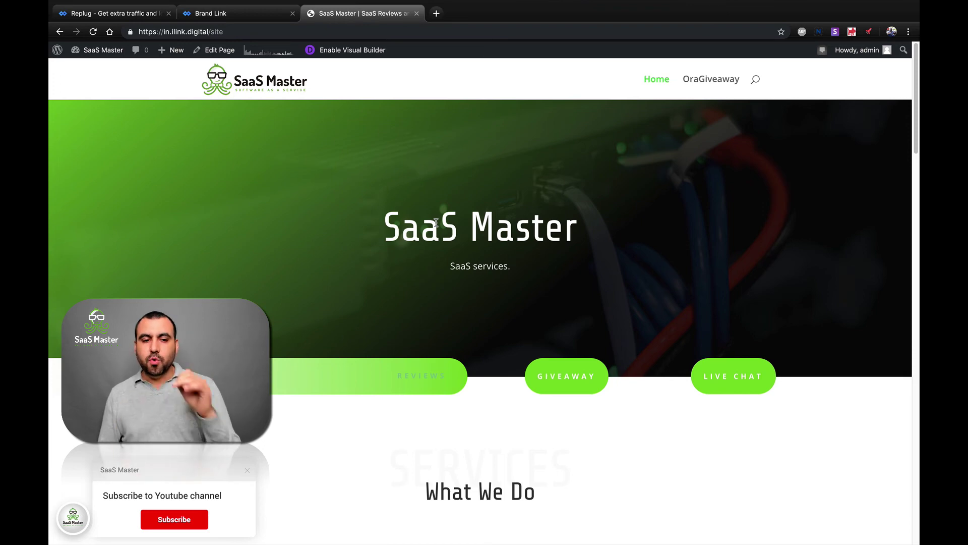
{"action": "left_click", "coordinate": [248, 473]}
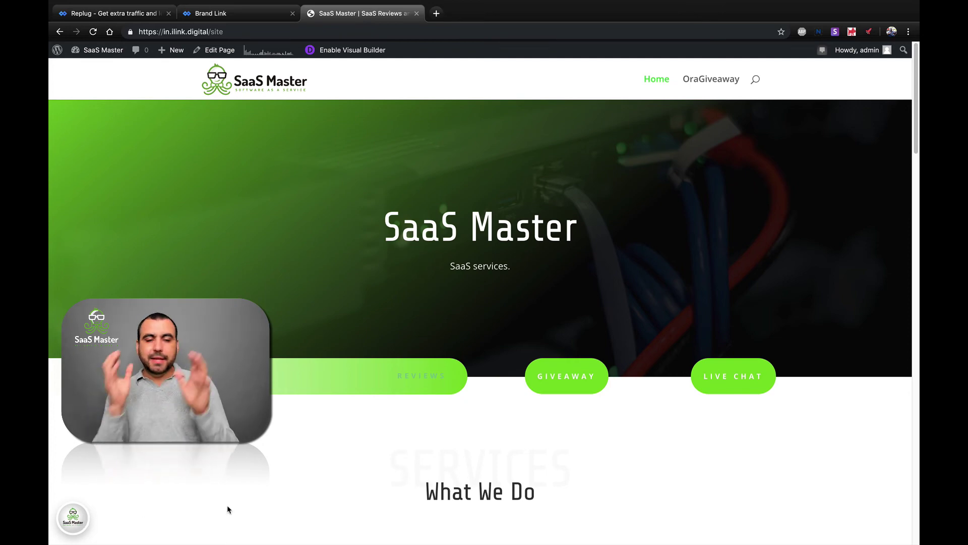
{"action": "scroll", "coordinate": [228, 509], "scroll_direction": "down", "scroll_amount": 10}
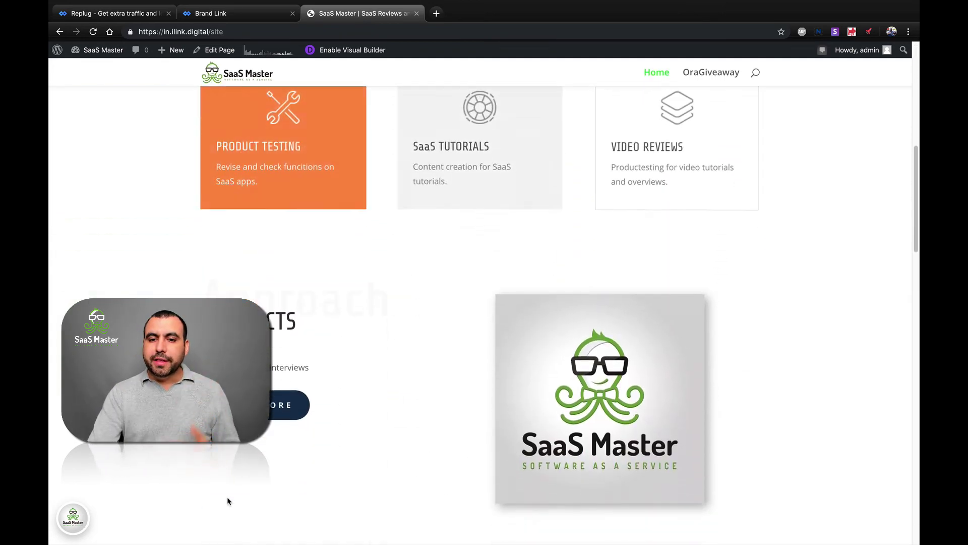
{"action": "scroll", "coordinate": [228, 501], "scroll_direction": "down", "scroll_amount": 10}
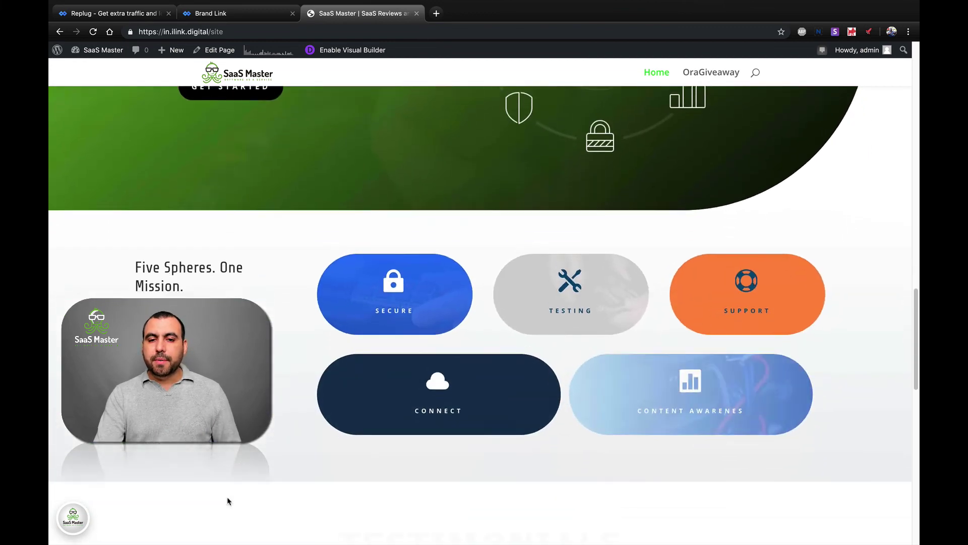
{"action": "scroll", "coordinate": [228, 500], "scroll_direction": "down", "scroll_amount": 3}
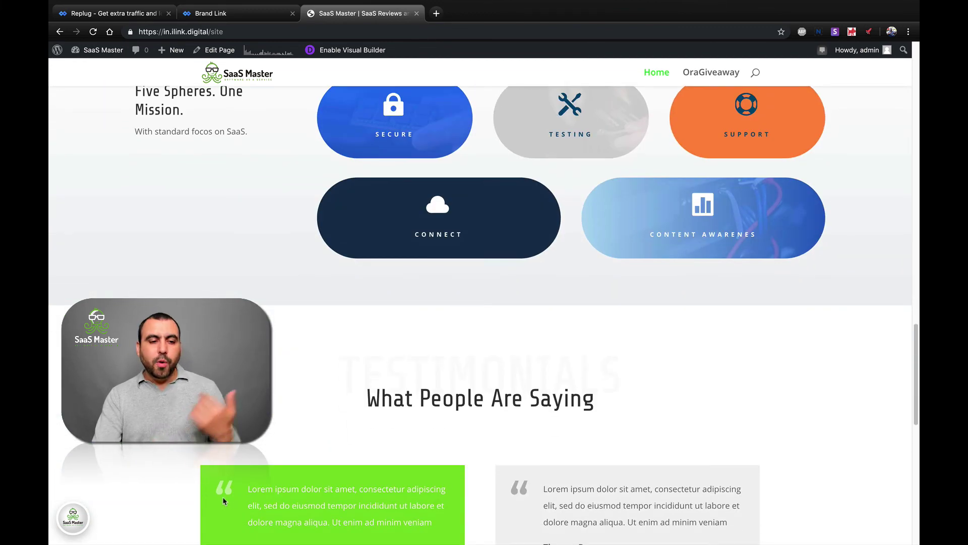
{"action": "left_click", "coordinate": [81, 517]}
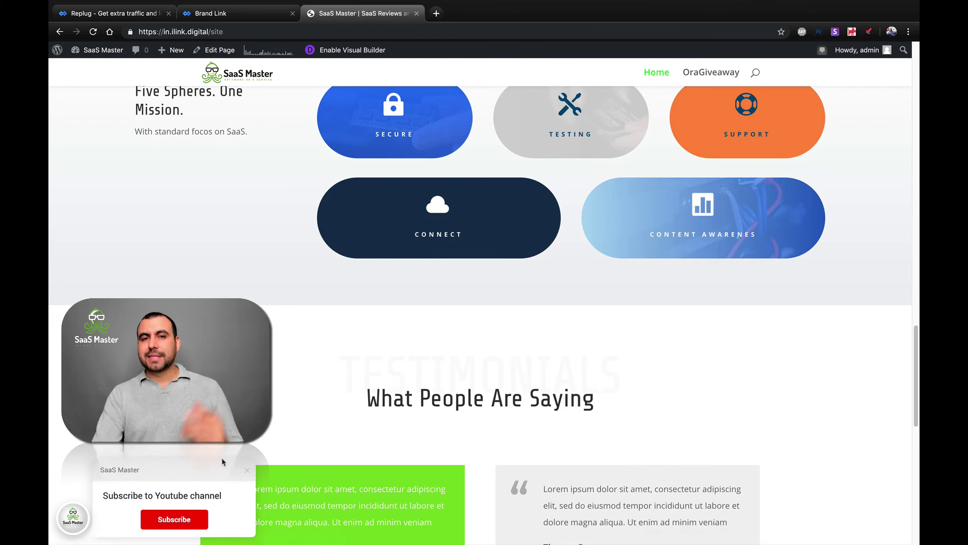
{"action": "scroll", "coordinate": [287, 432], "scroll_direction": "up", "scroll_amount": 20}
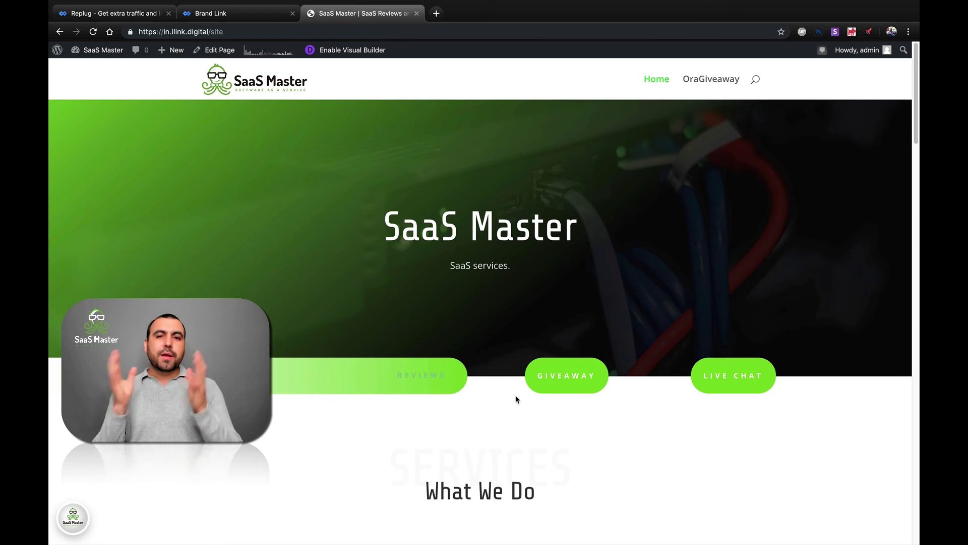
Close the Share Your Link preview and open the RSS Feeds page showing the veememedia.com/feed feed.
{"action": "left_click", "coordinate": [143, 14]}
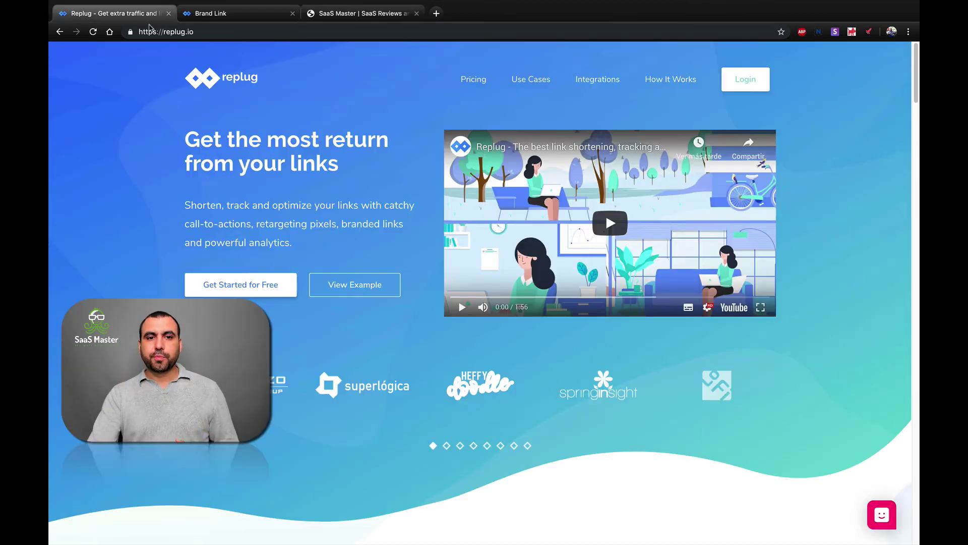
{"action": "left_click", "coordinate": [212, 13]}
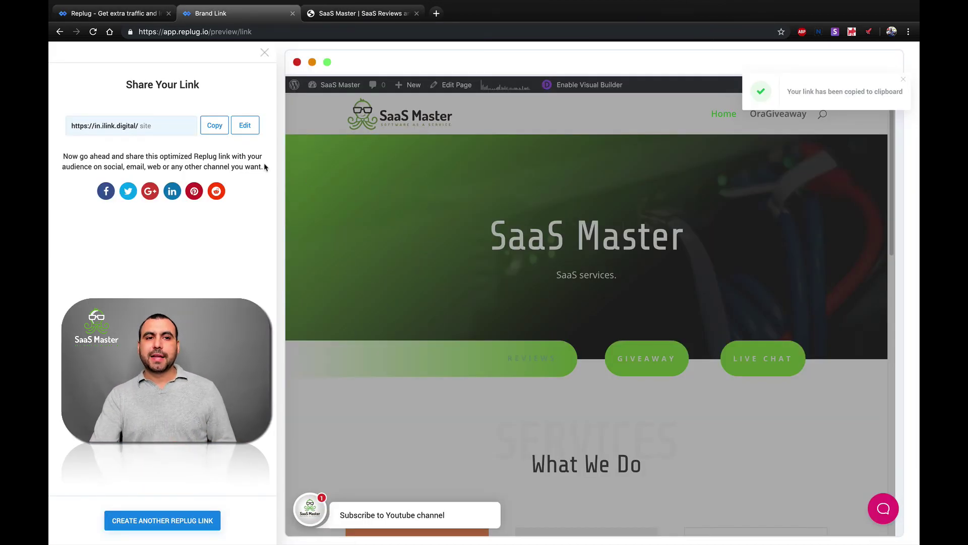
{"action": "left_click", "coordinate": [264, 53]}
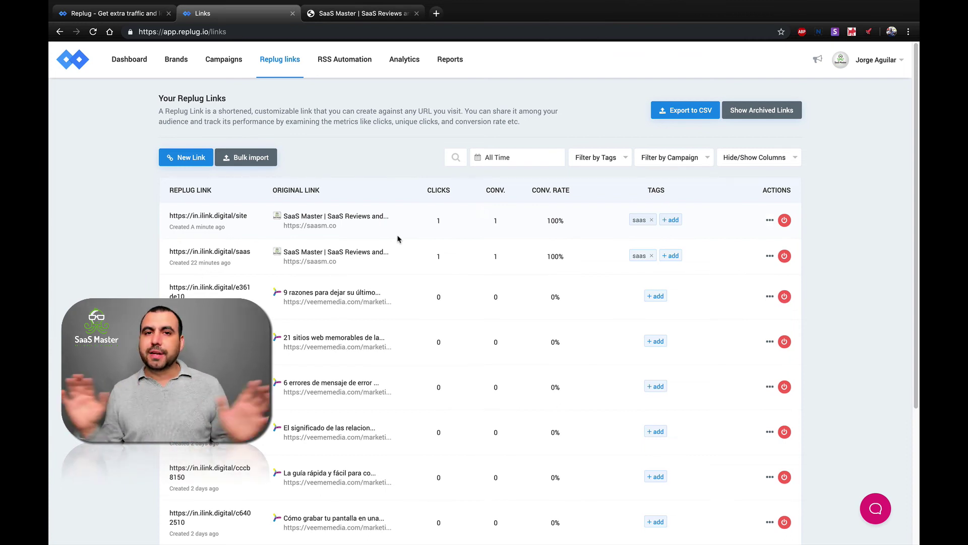
{"action": "left_click", "coordinate": [335, 61]}
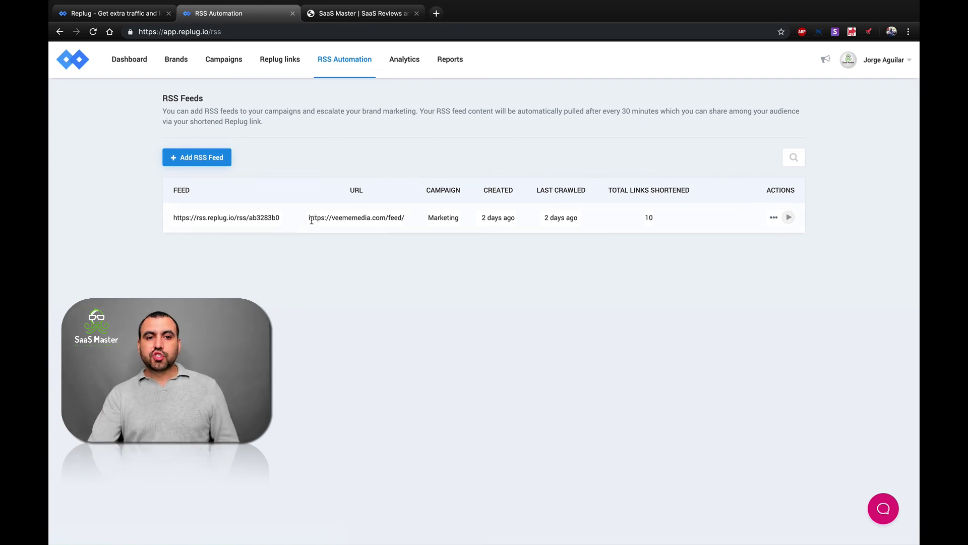
Point out the feed URL and its 10 shortened links, then view per-brand Analytics.
{"action": "left_click_drag", "start_coordinate": [311, 219], "coordinate": [409, 225]}
{"action": "left_click", "coordinate": [379, 269]}
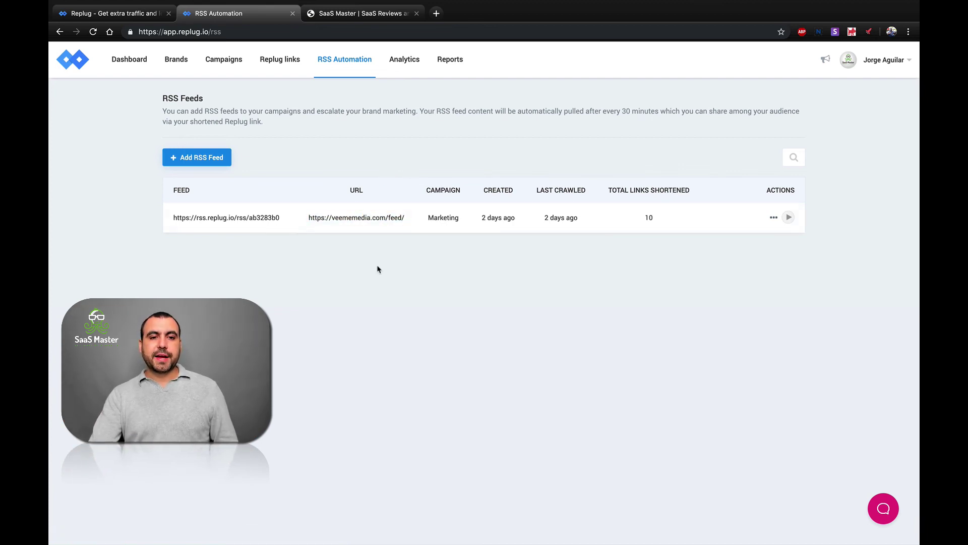
{"action": "double_click", "coordinate": [650, 217]}
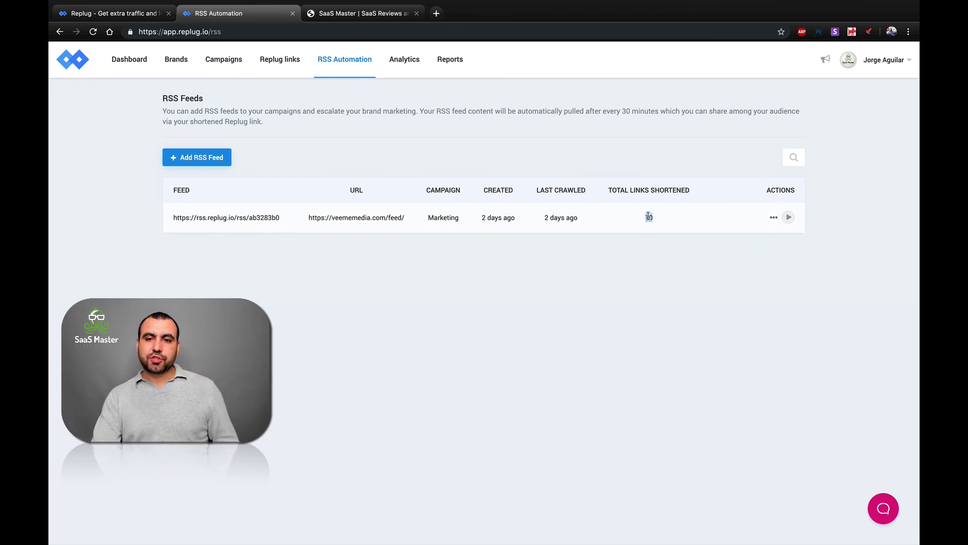
{"action": "left_click", "coordinate": [652, 292]}
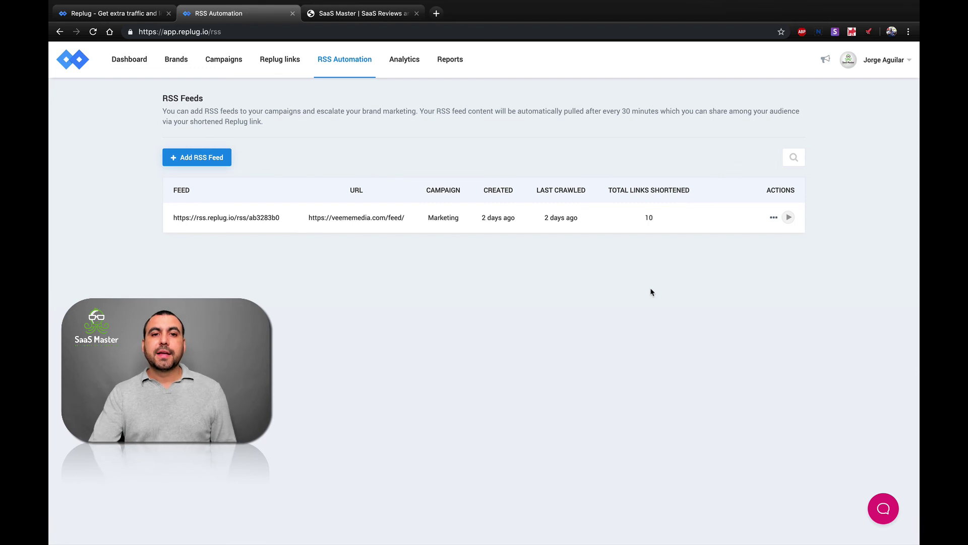
{"action": "left_click", "coordinate": [406, 61]}
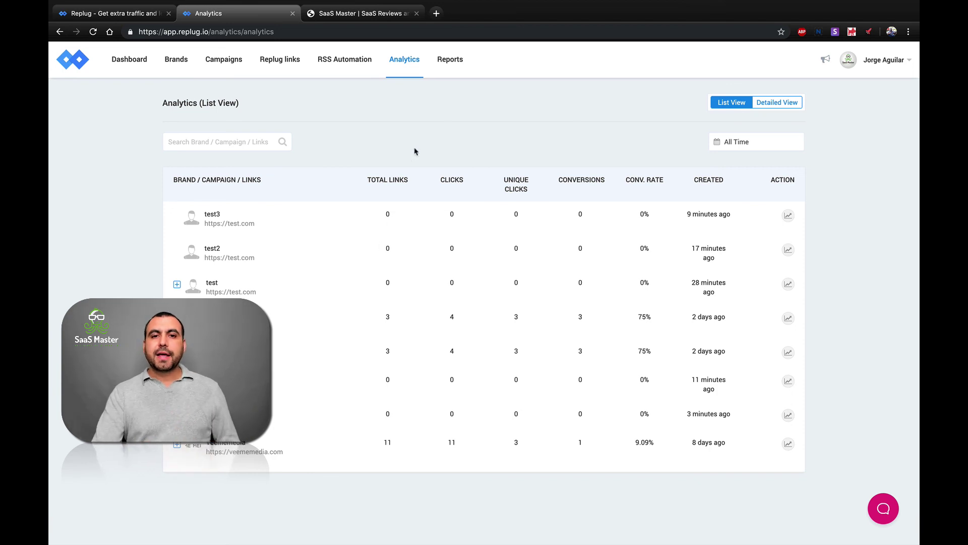
Glance at the empty Reports page and the Dashboard, then return to the replug.io homepage.
{"action": "left_click", "coordinate": [449, 60]}
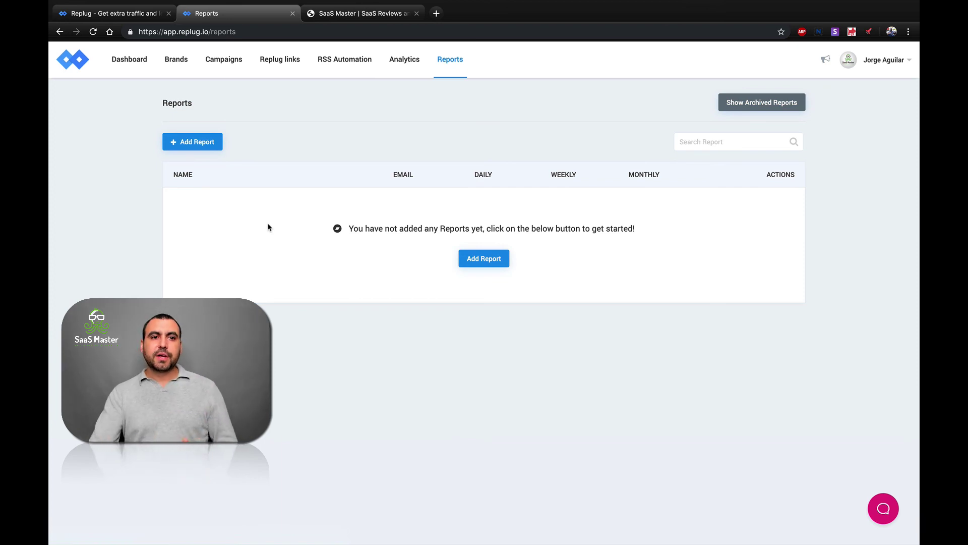
{"action": "left_click", "coordinate": [129, 60]}
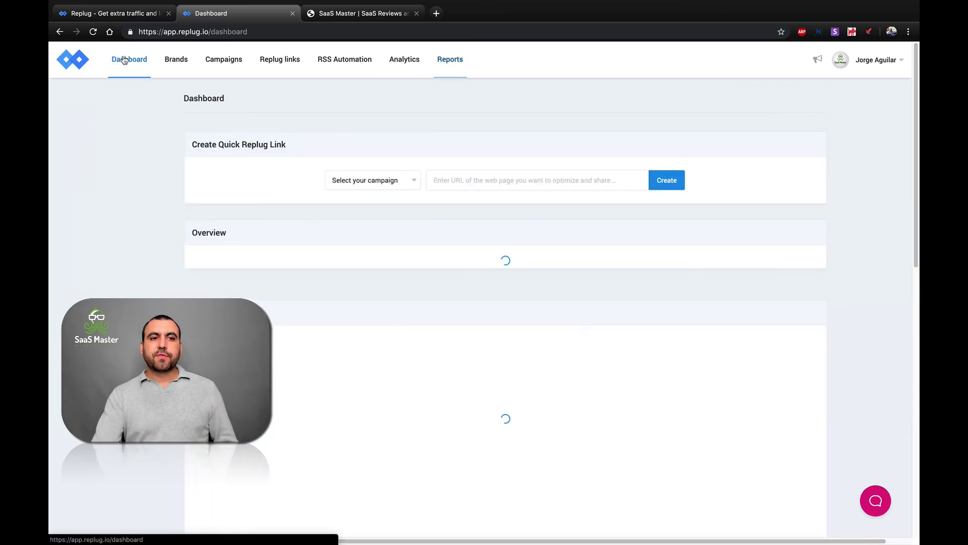
{"action": "left_click", "coordinate": [125, 15]}
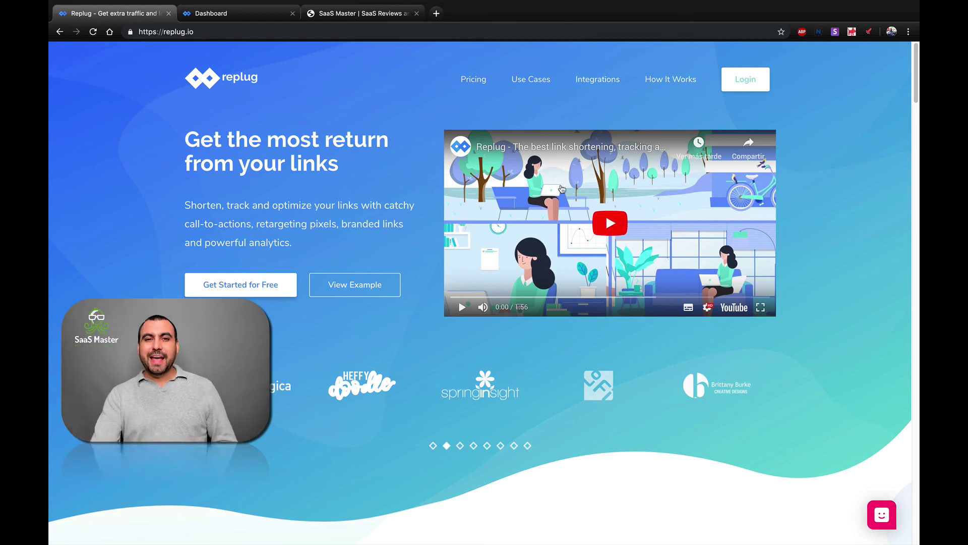
View the pricing plans: Basic $9, Pro $49 and Agency $79 per month.
{"action": "left_click", "coordinate": [472, 79]}
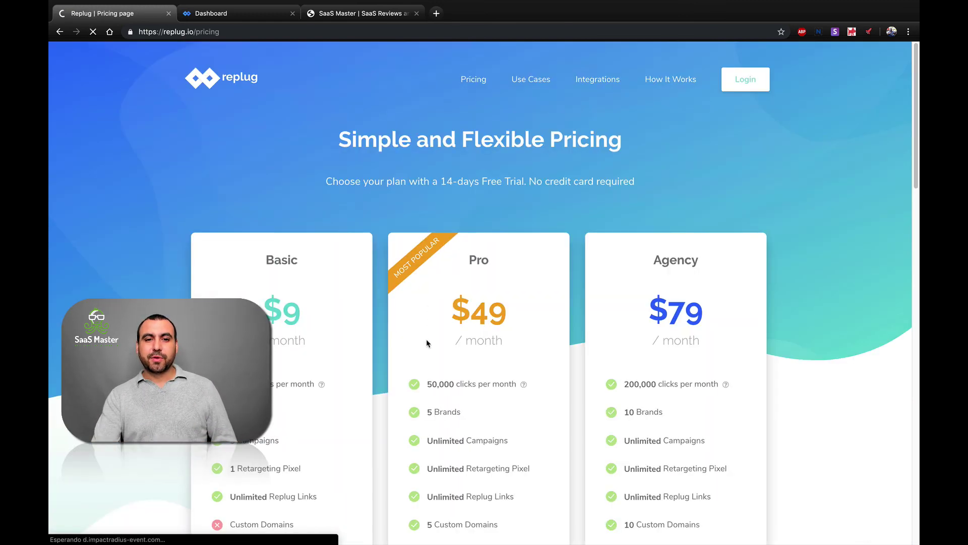
{"action": "scroll", "coordinate": [423, 338], "scroll_direction": "down", "scroll_amount": 3}
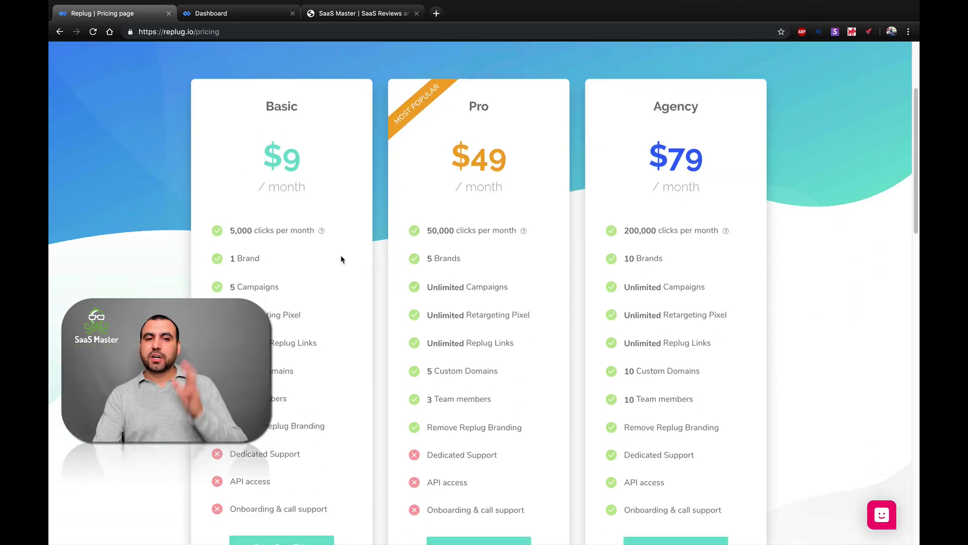